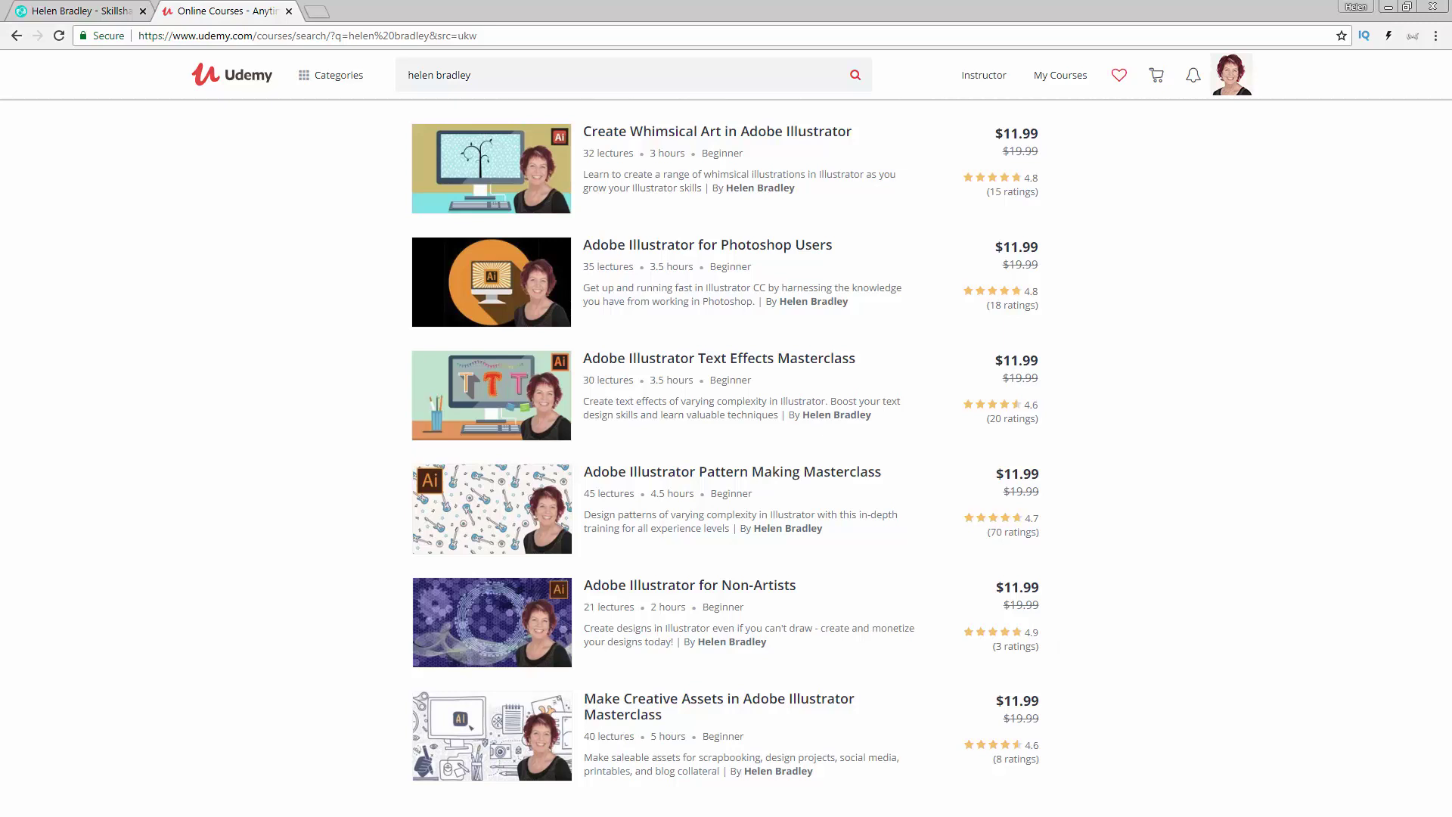
- Close the Udemy course tab so the Skillshare teacher profile page shows
key(ctrl+w)
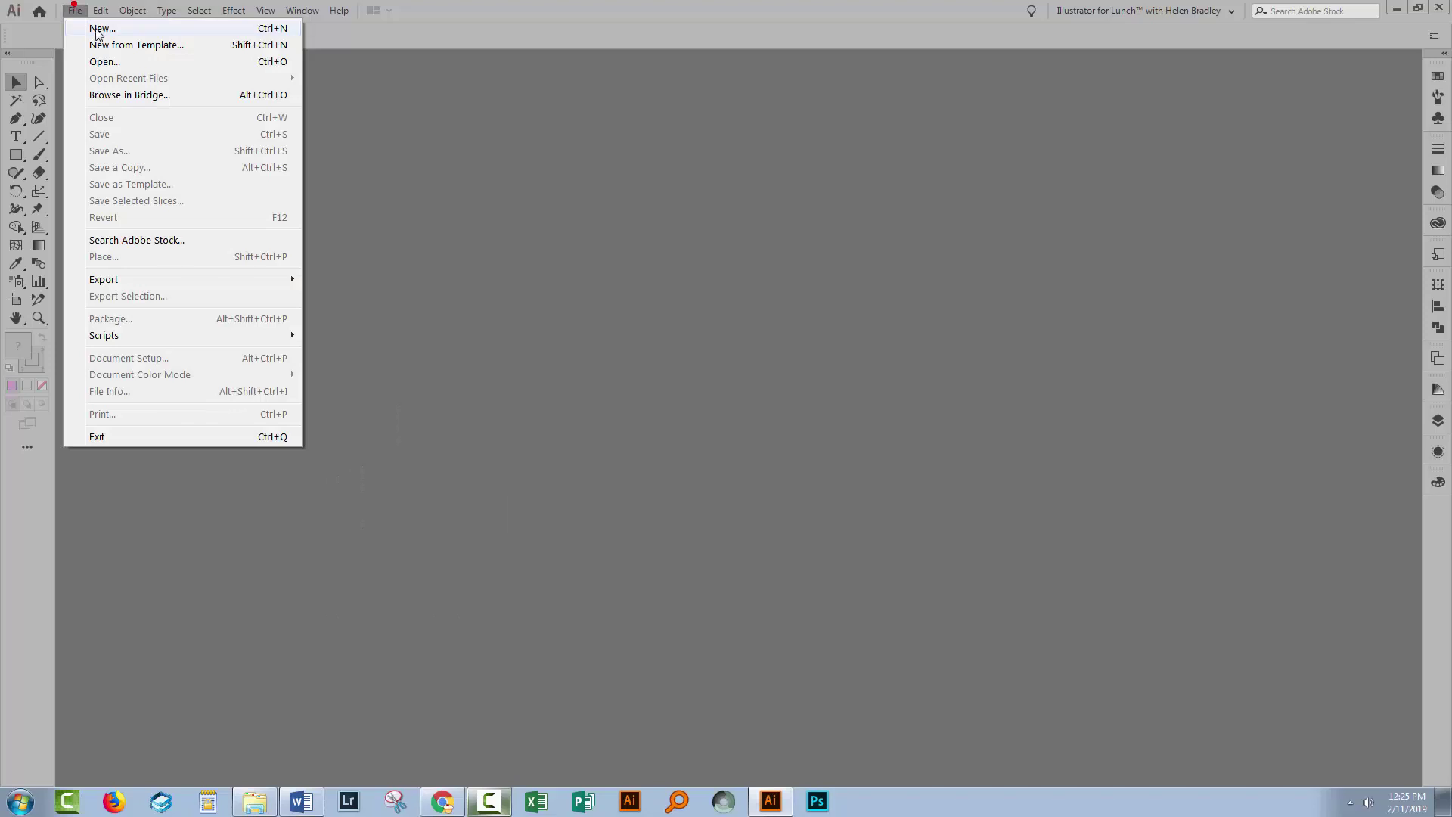
- Create a new blank 1200 × 1200 px web document (Untitled-6)
click(96, 29)
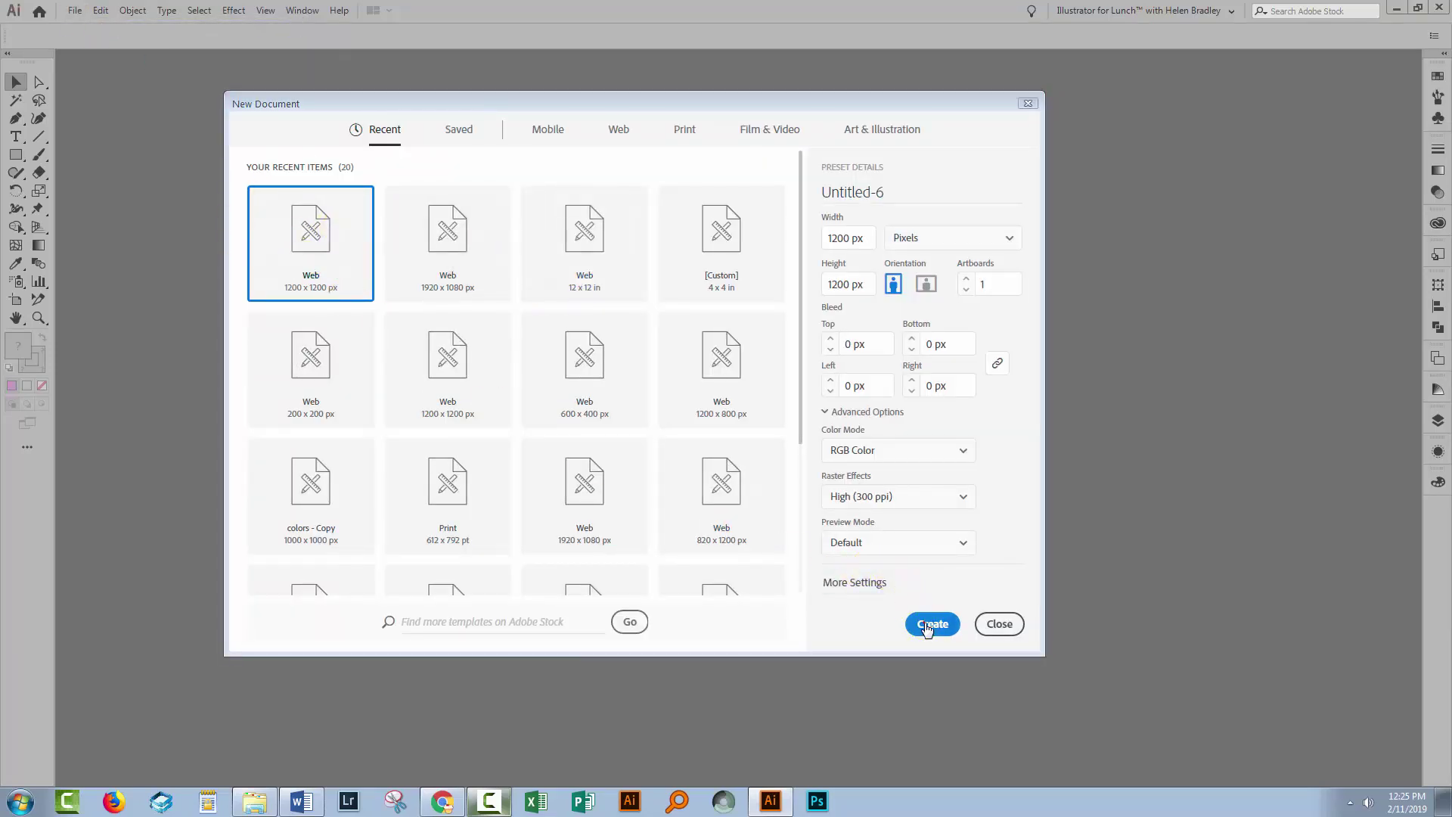
click(930, 622)
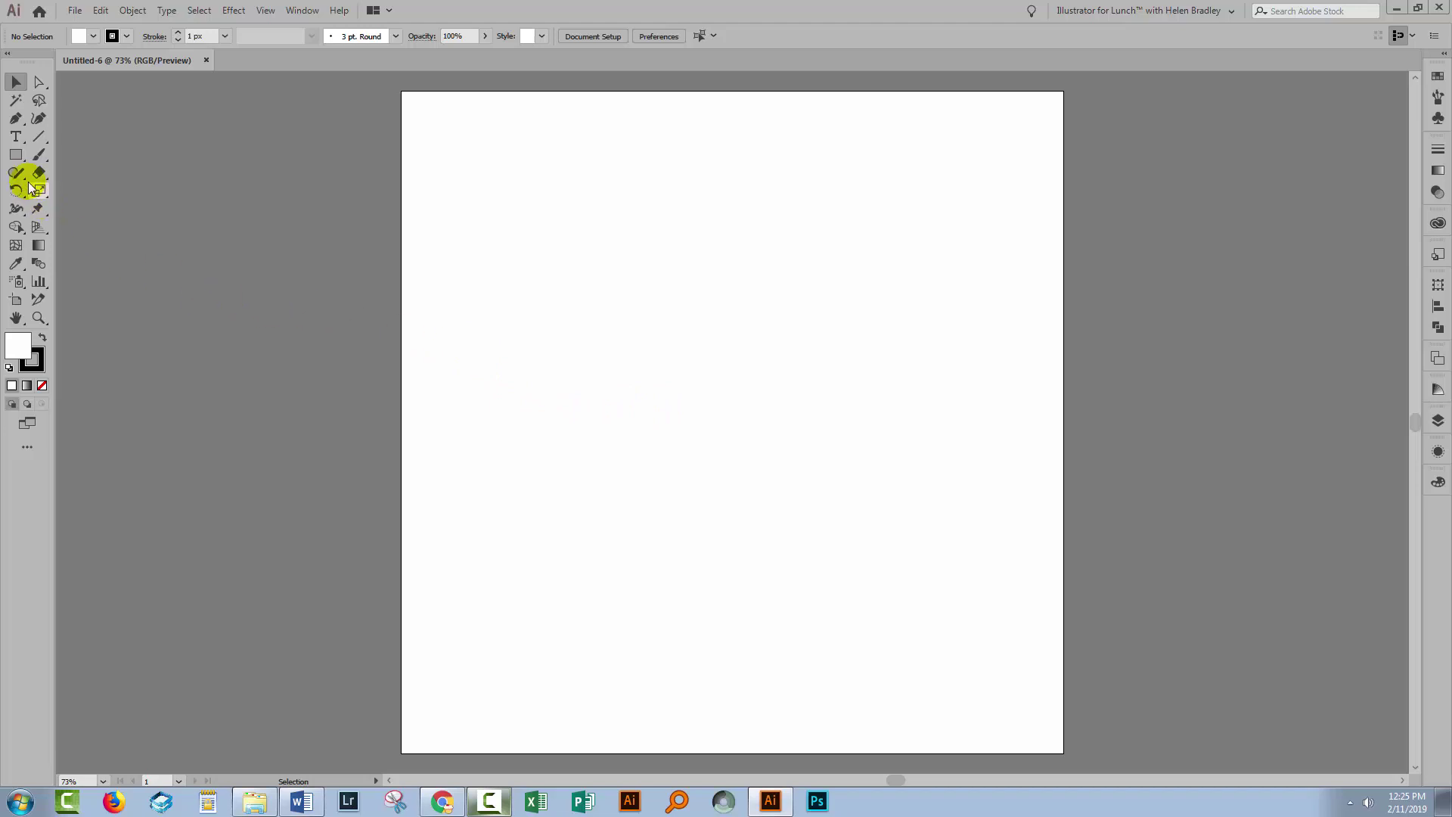
- Draw a five-pointed star in the middle of the artboard with the Star tool
click(15, 154)
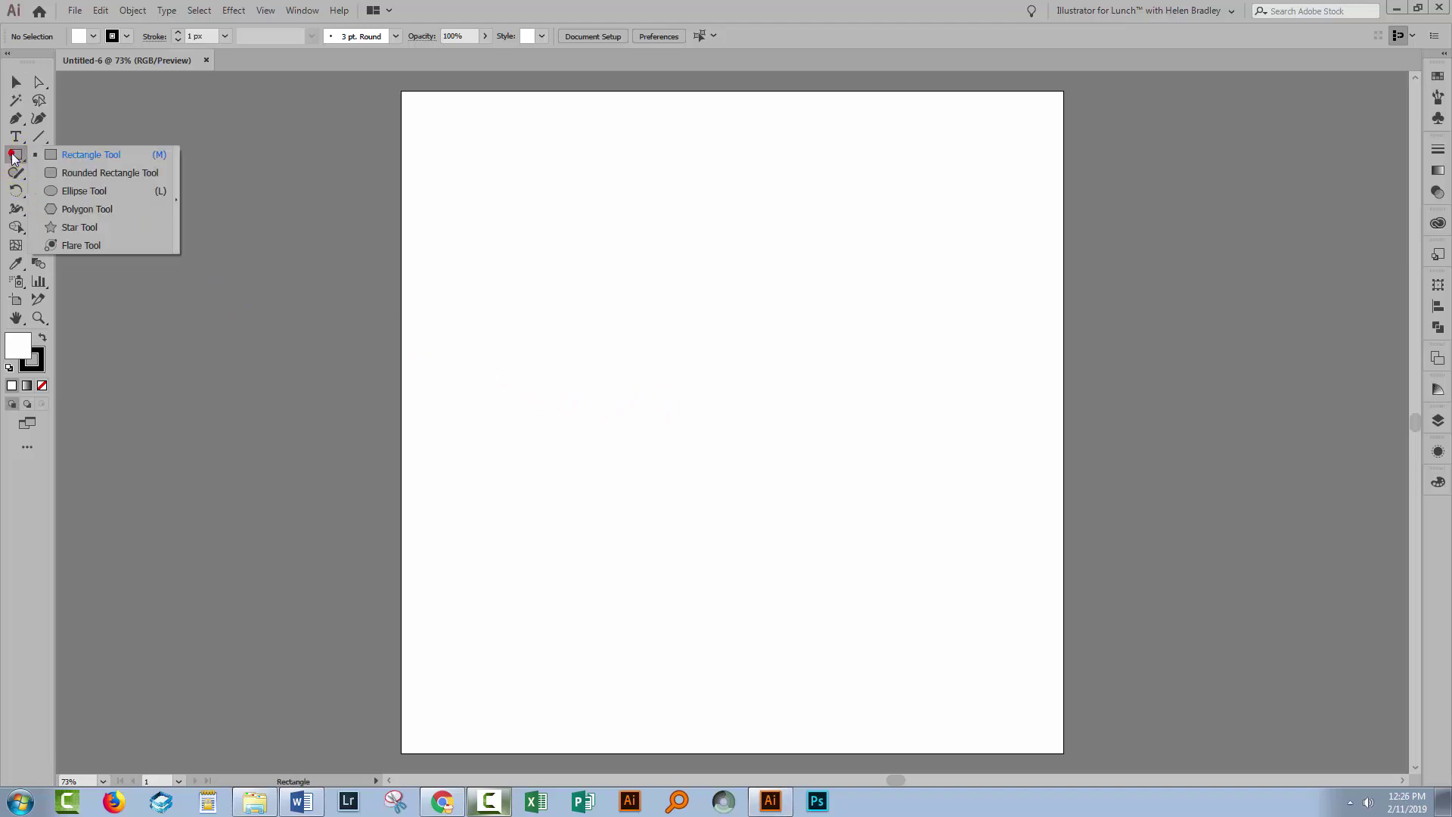
click(80, 227)
drag(635, 282, 789, 541)
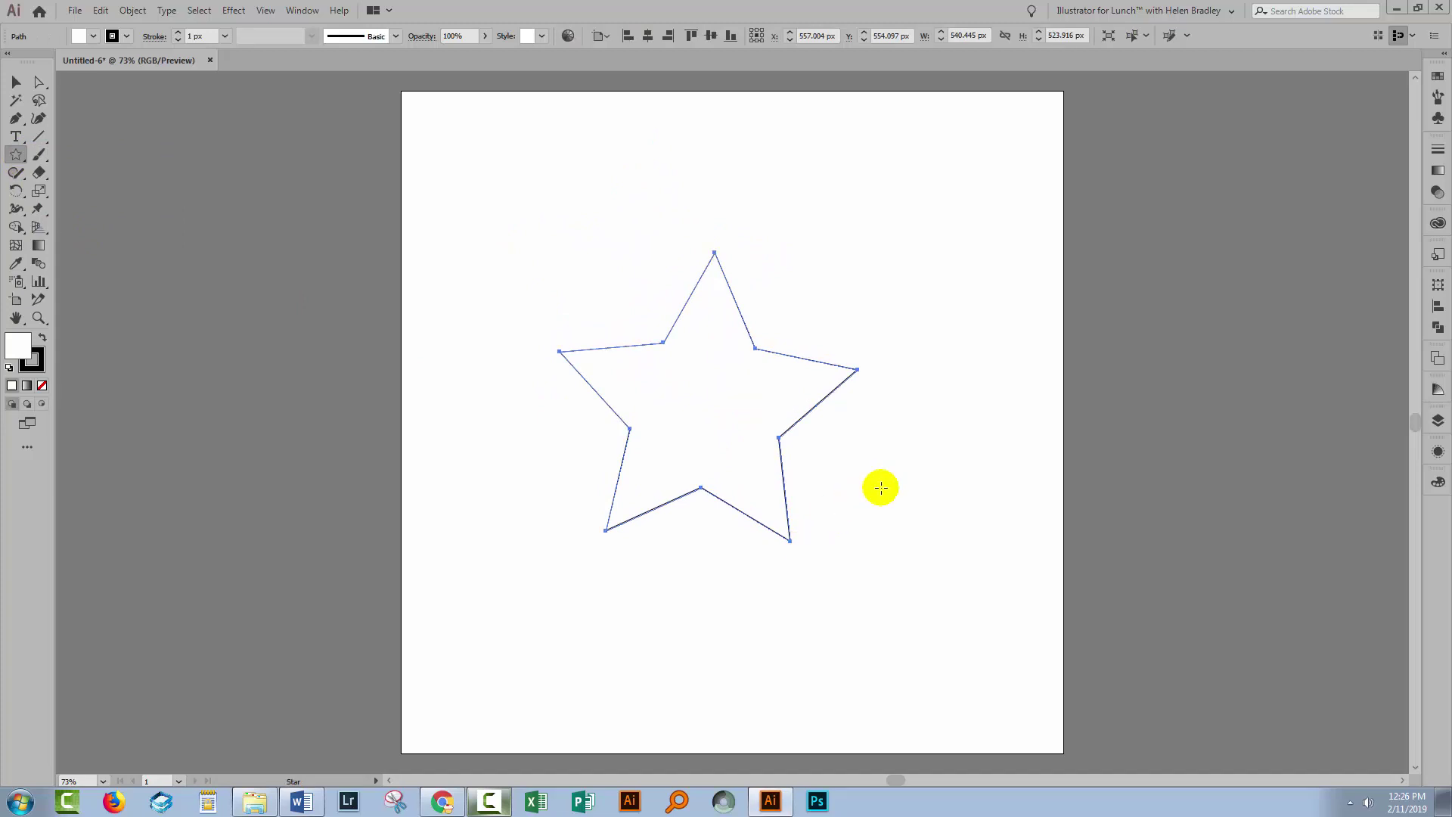
- Fill the star orange, set its stroke to None, and nudge it slightly right
click(1437, 76)
click(1266, 164)
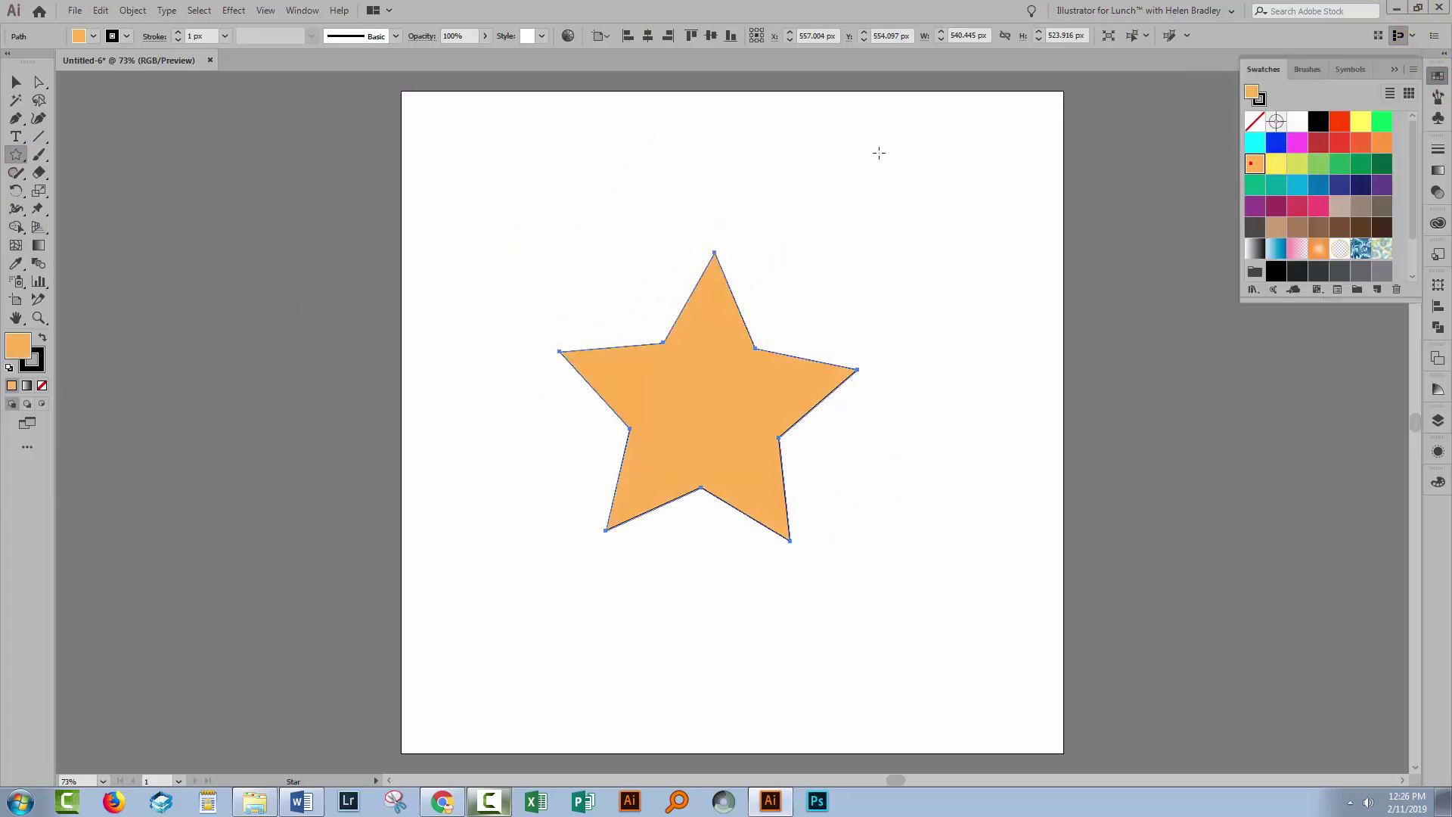
click(39, 368)
click(42, 386)
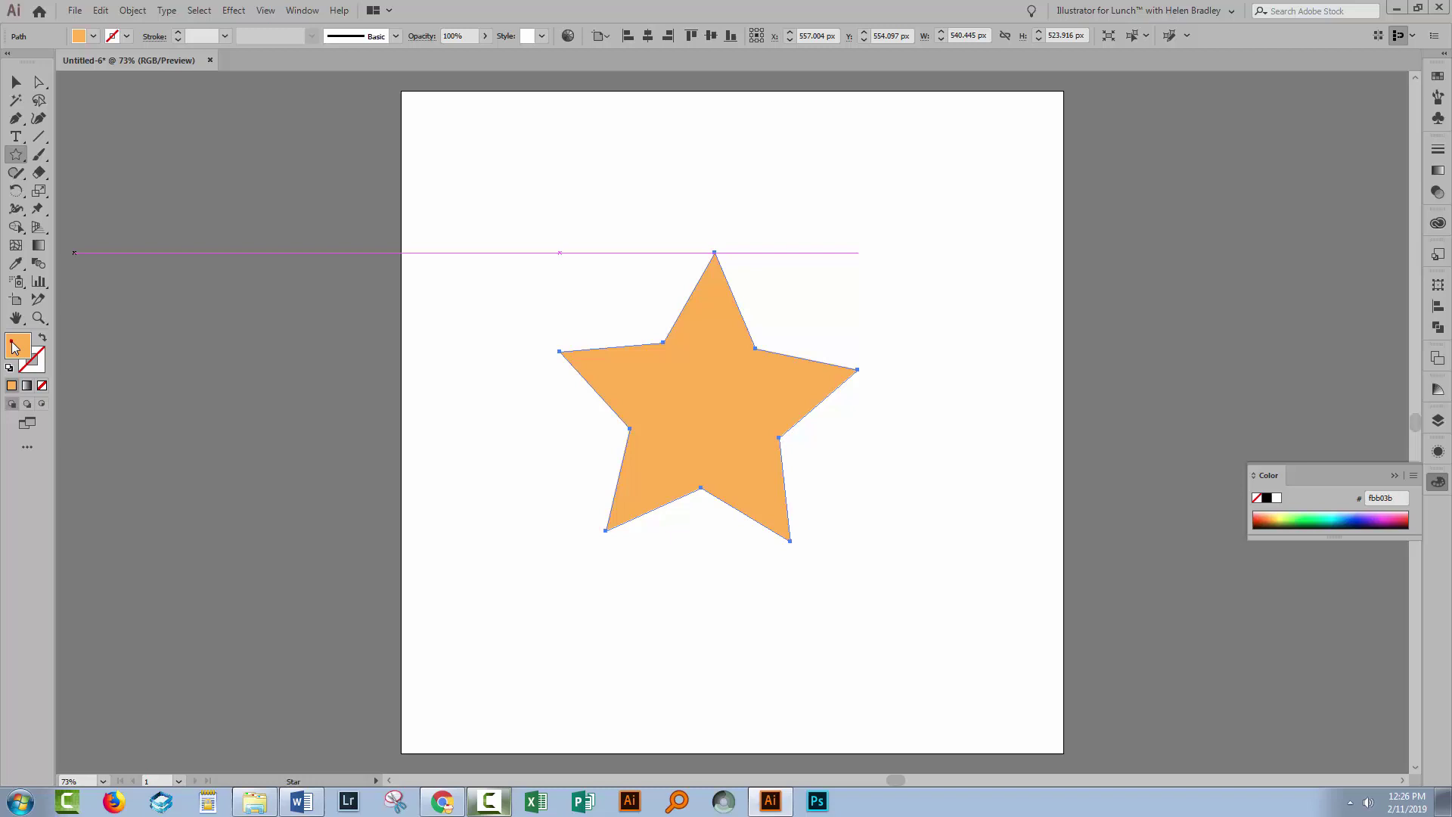
key(v)
click(849, 507)
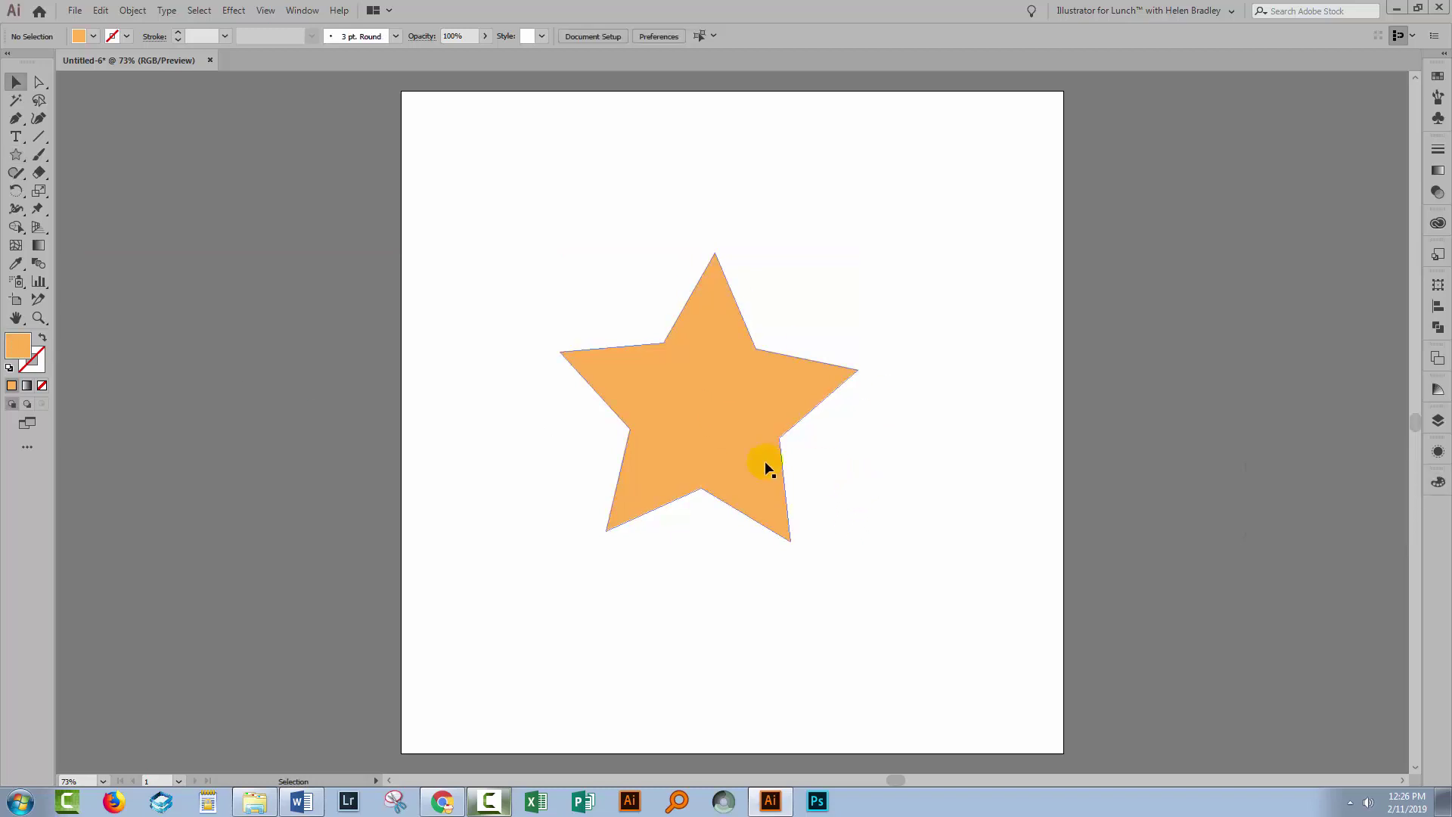
drag(766, 468, 787, 461)
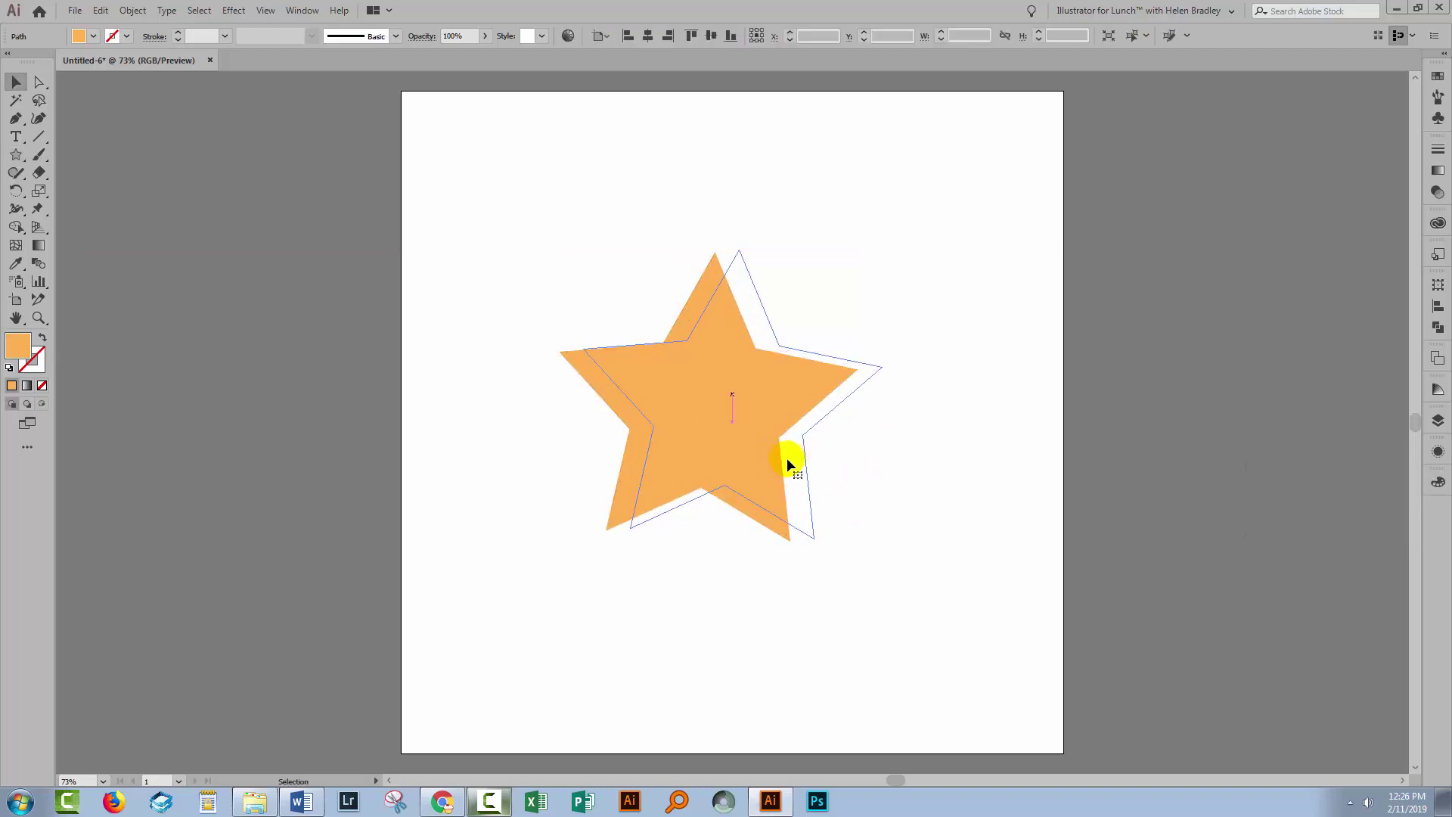
click(966, 653)
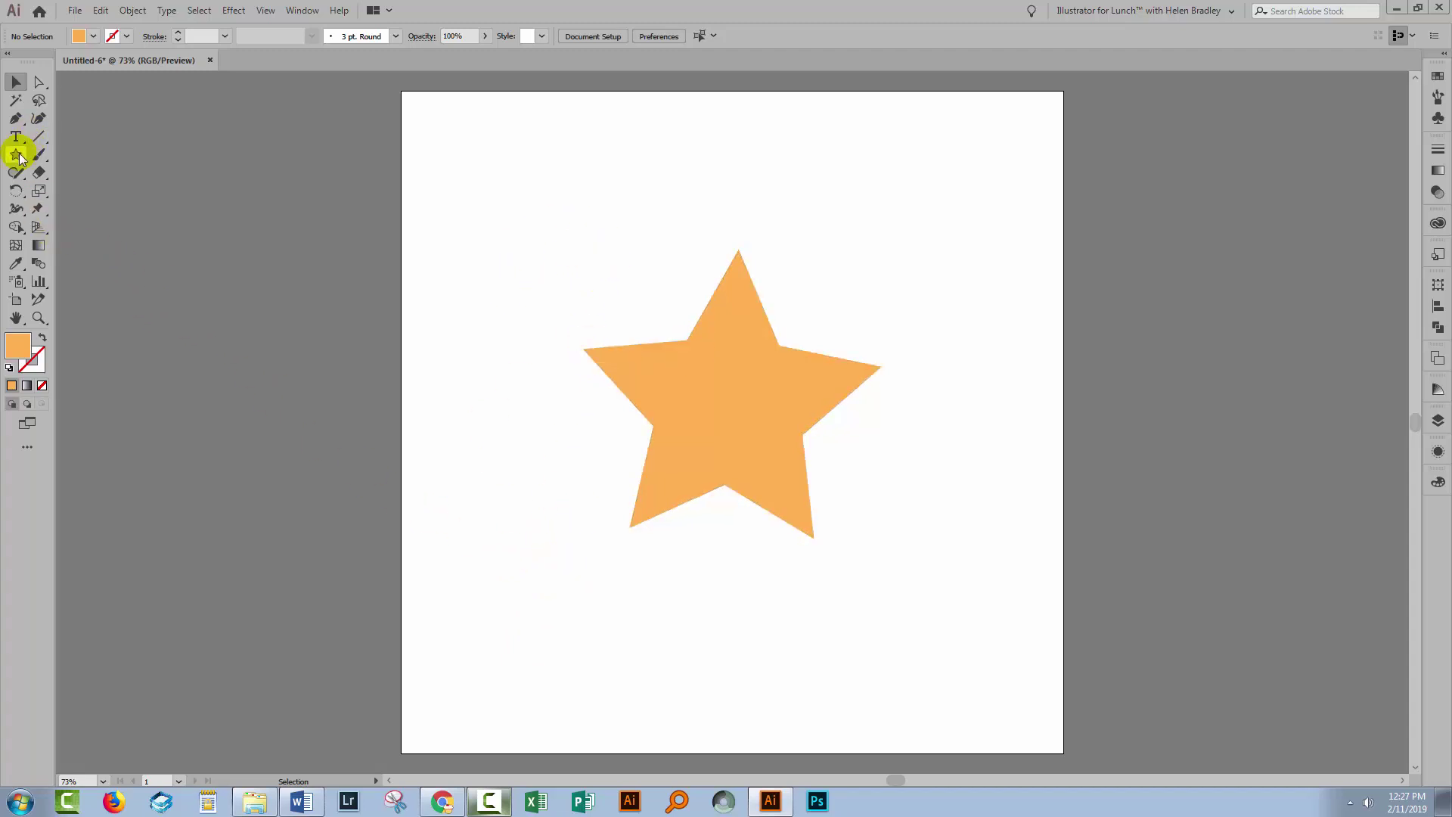
- Create a rectangle with exact width 1200 px and height 1200 px
drag(20, 158, 75, 151)
click(112, 152)
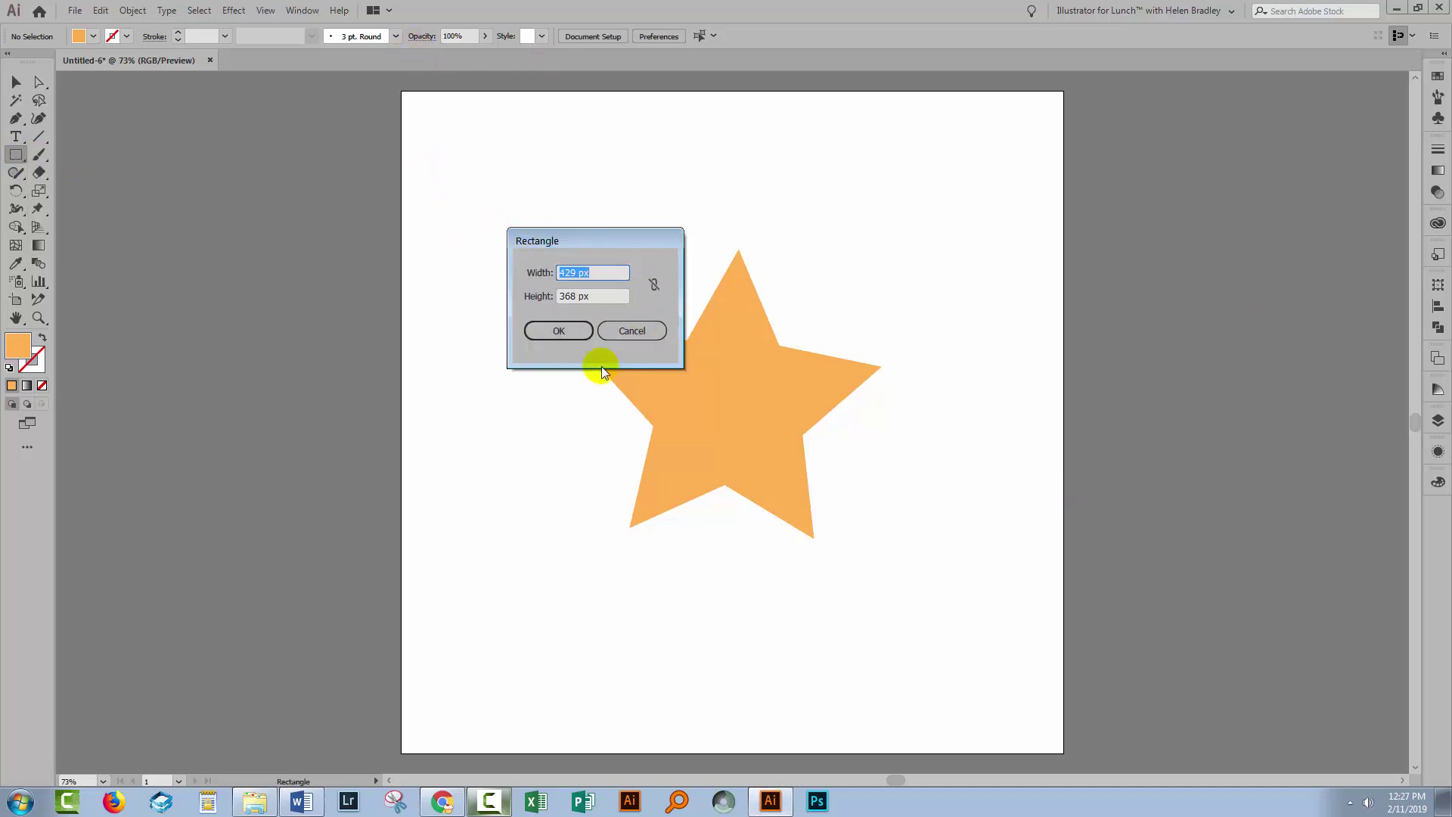
text(1200)
key(Tab)
text(1200)
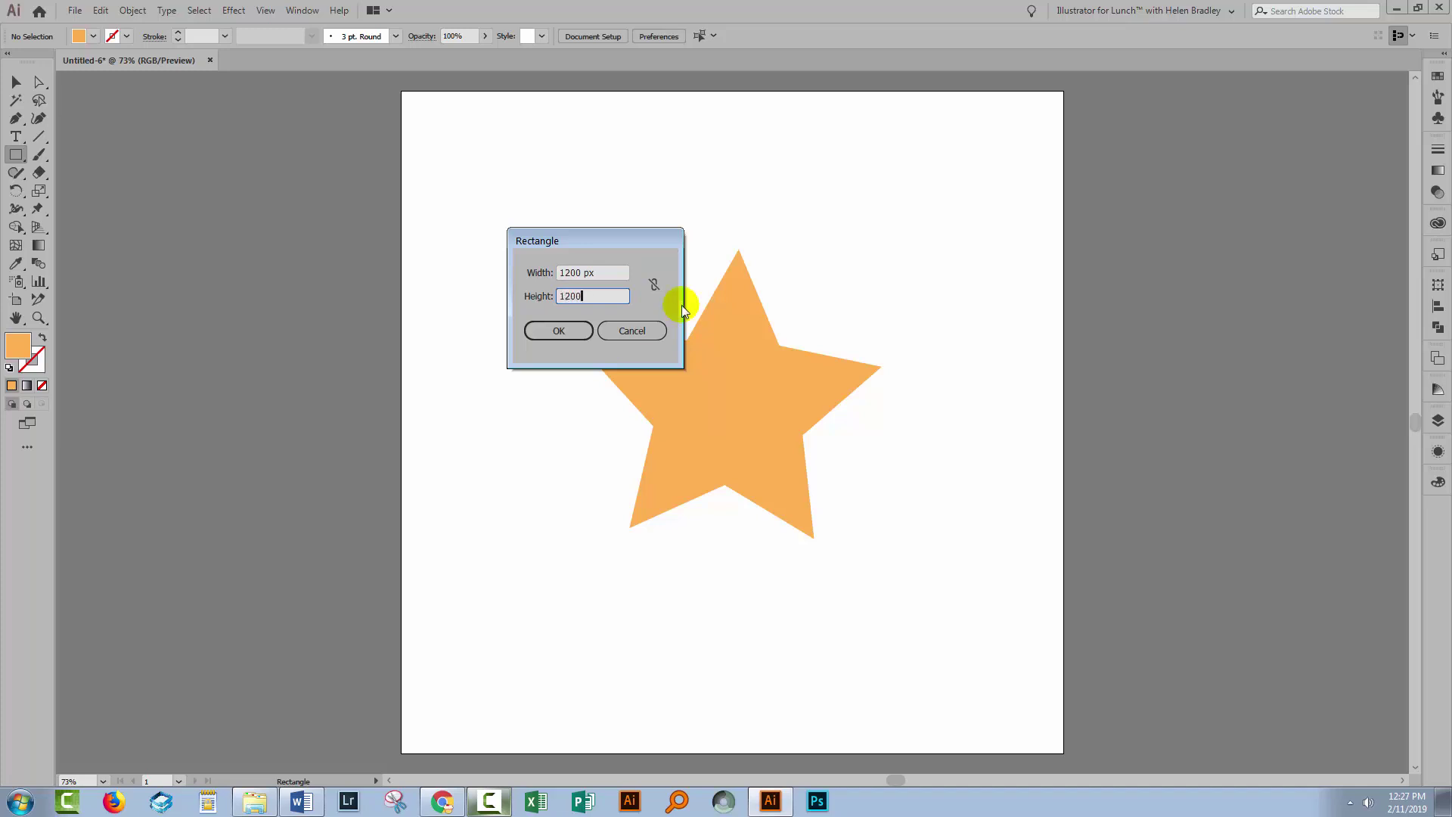
click(549, 335)
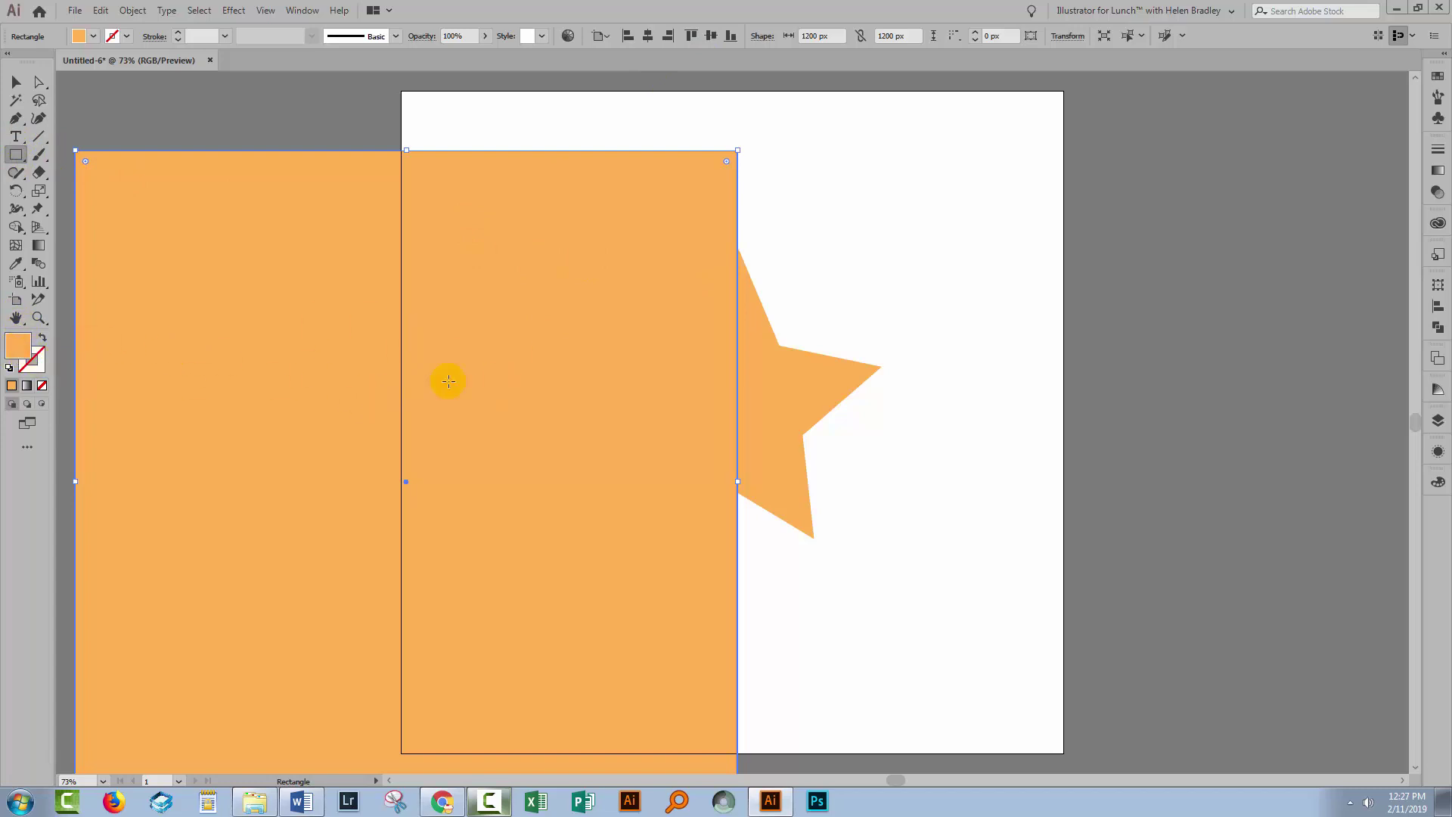
- Change the rectangle's fill from orange to cyan in the Color Picker
double_click(15, 348)
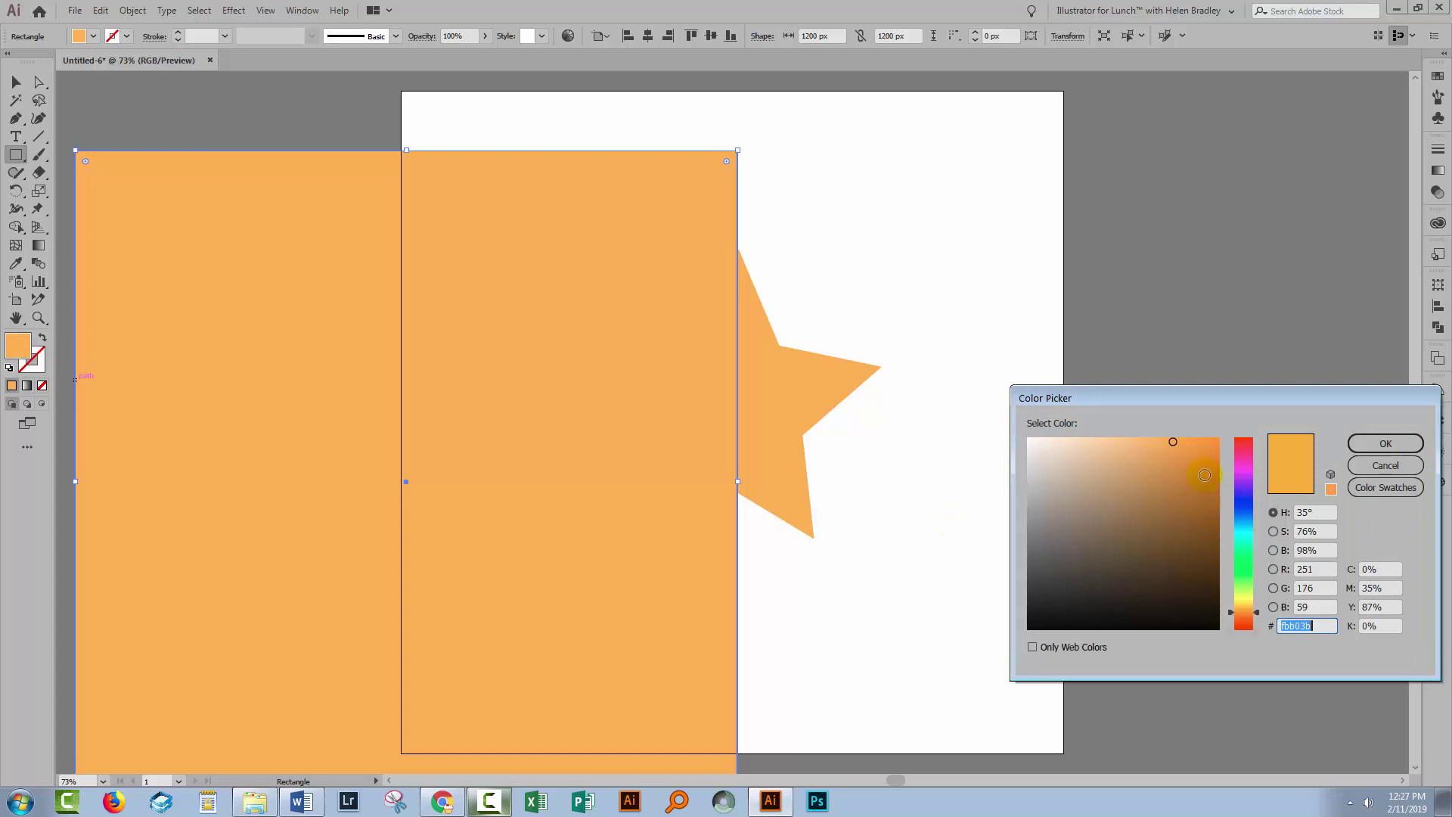
drag(1233, 506, 1241, 531)
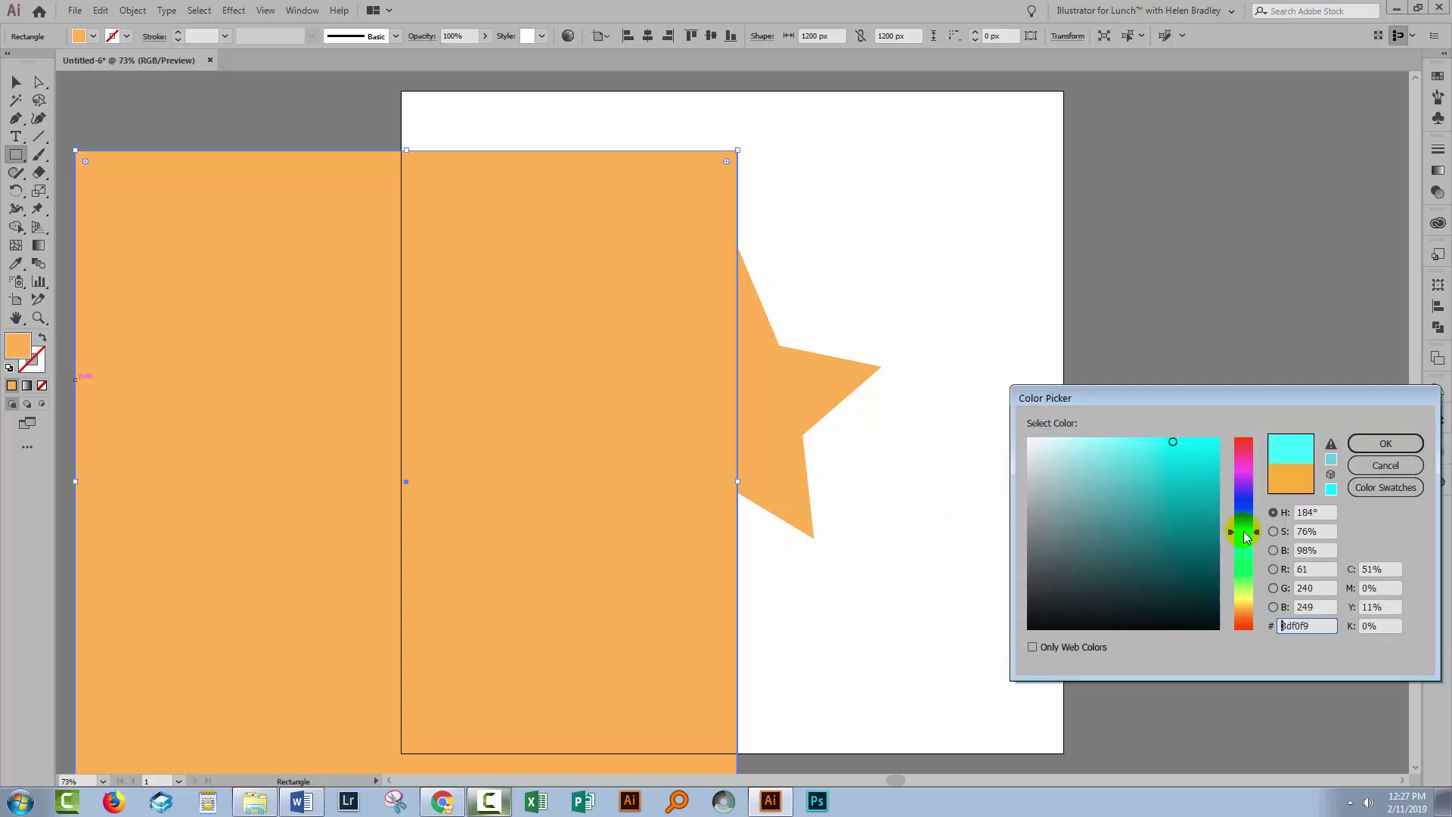
click(1161, 463)
click(1369, 443)
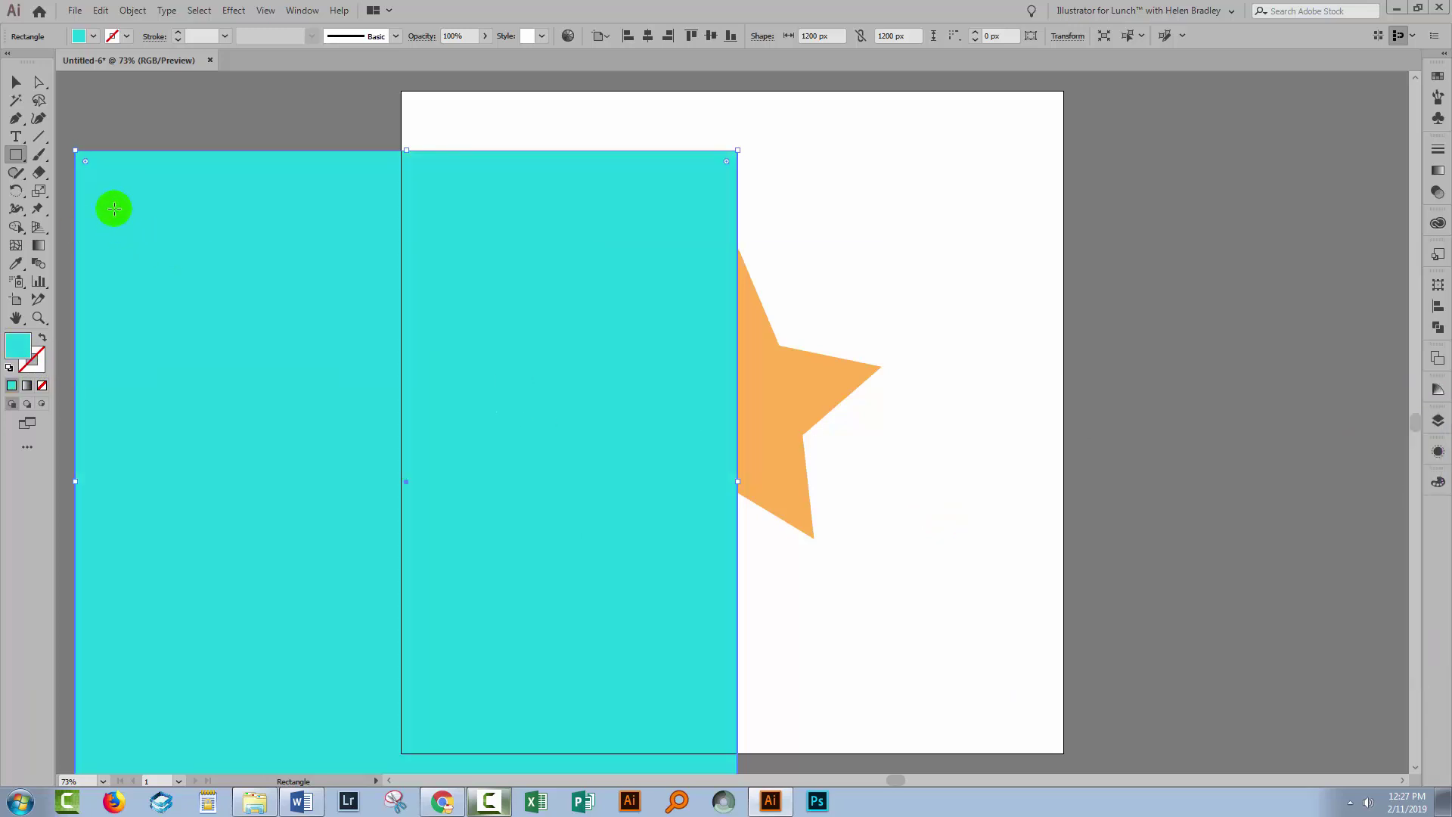
- Centre the cyan rectangle horizontally and vertically on the artboard
click(17, 81)
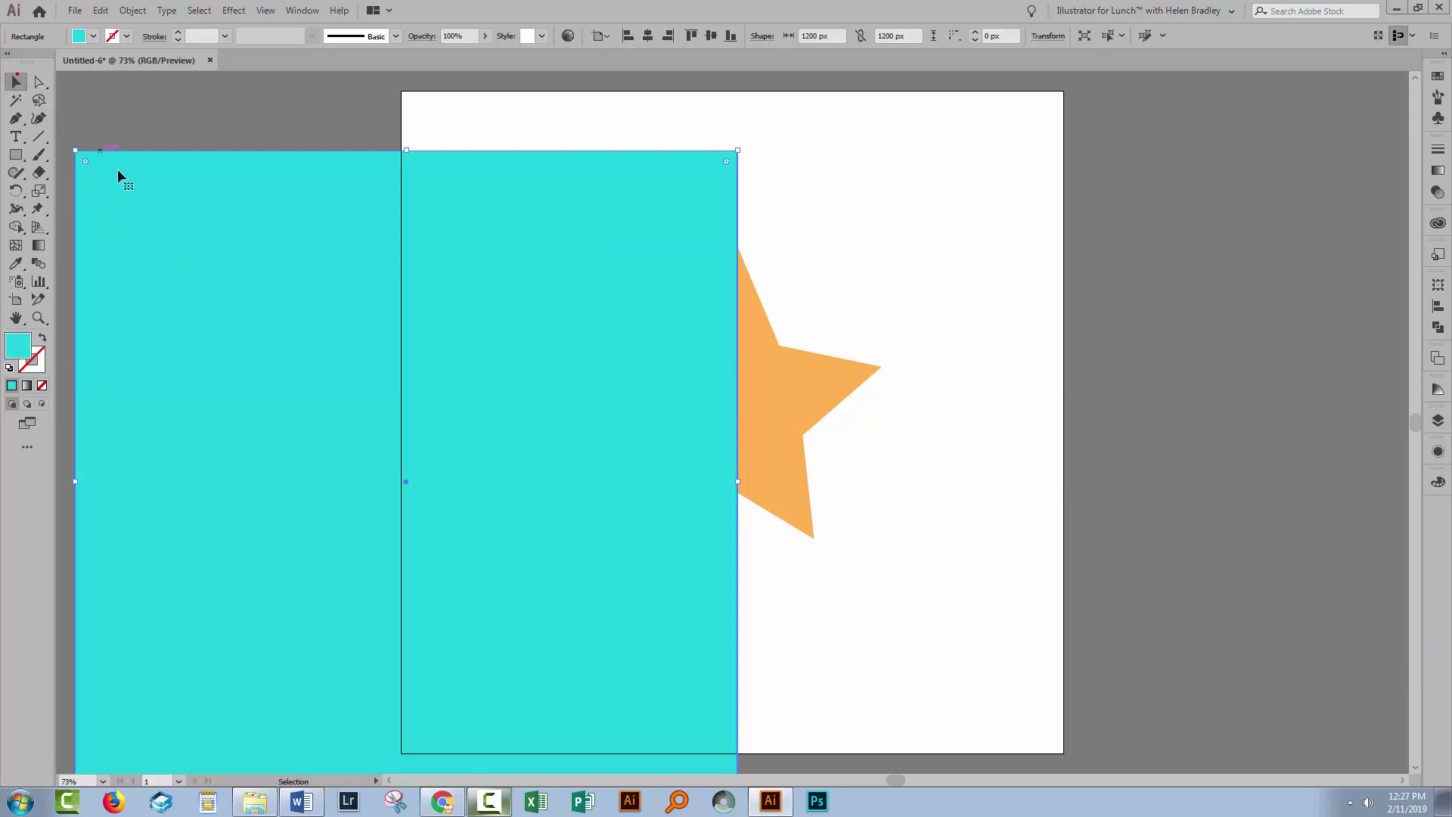
click(647, 36)
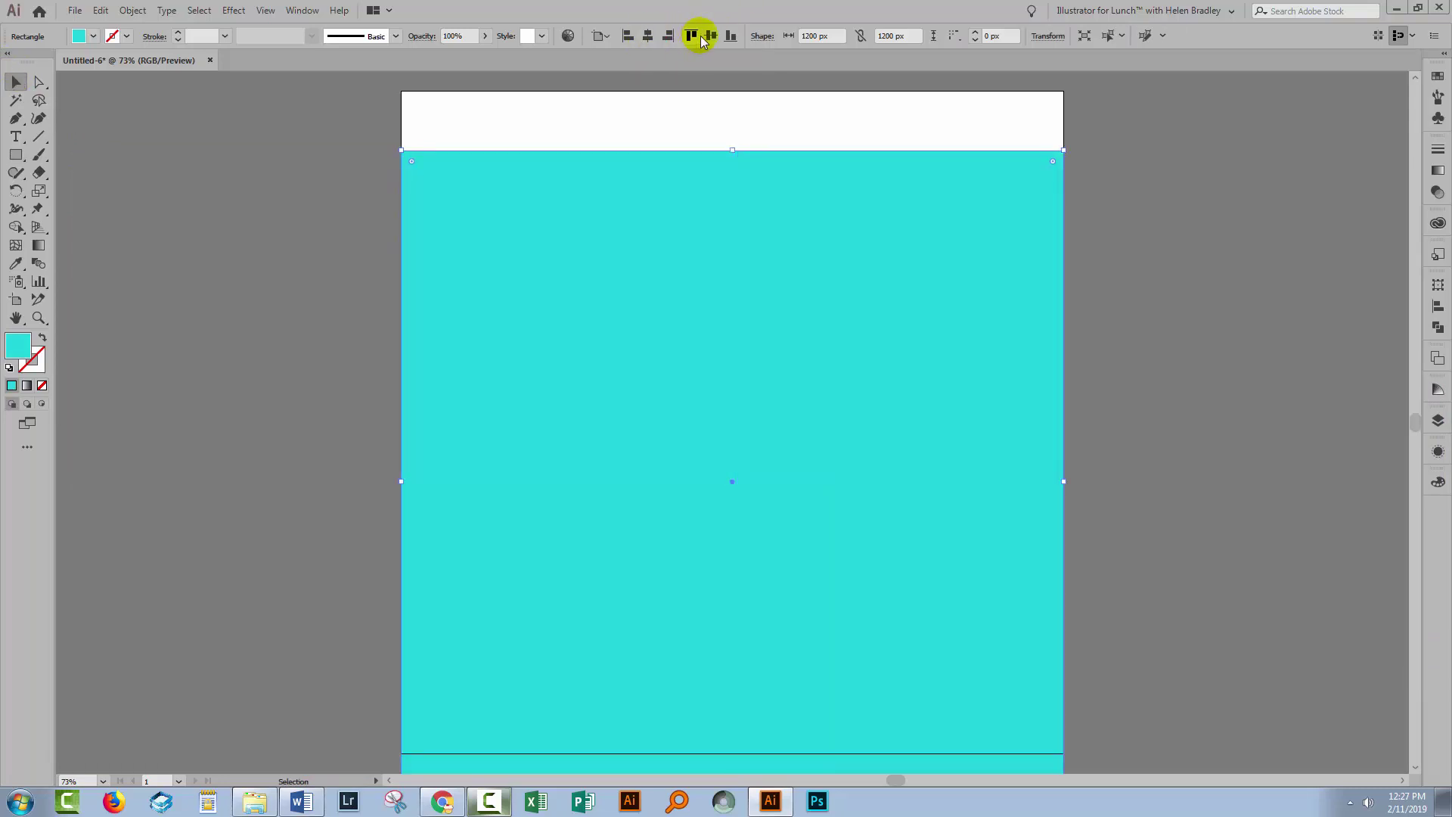
click(711, 36)
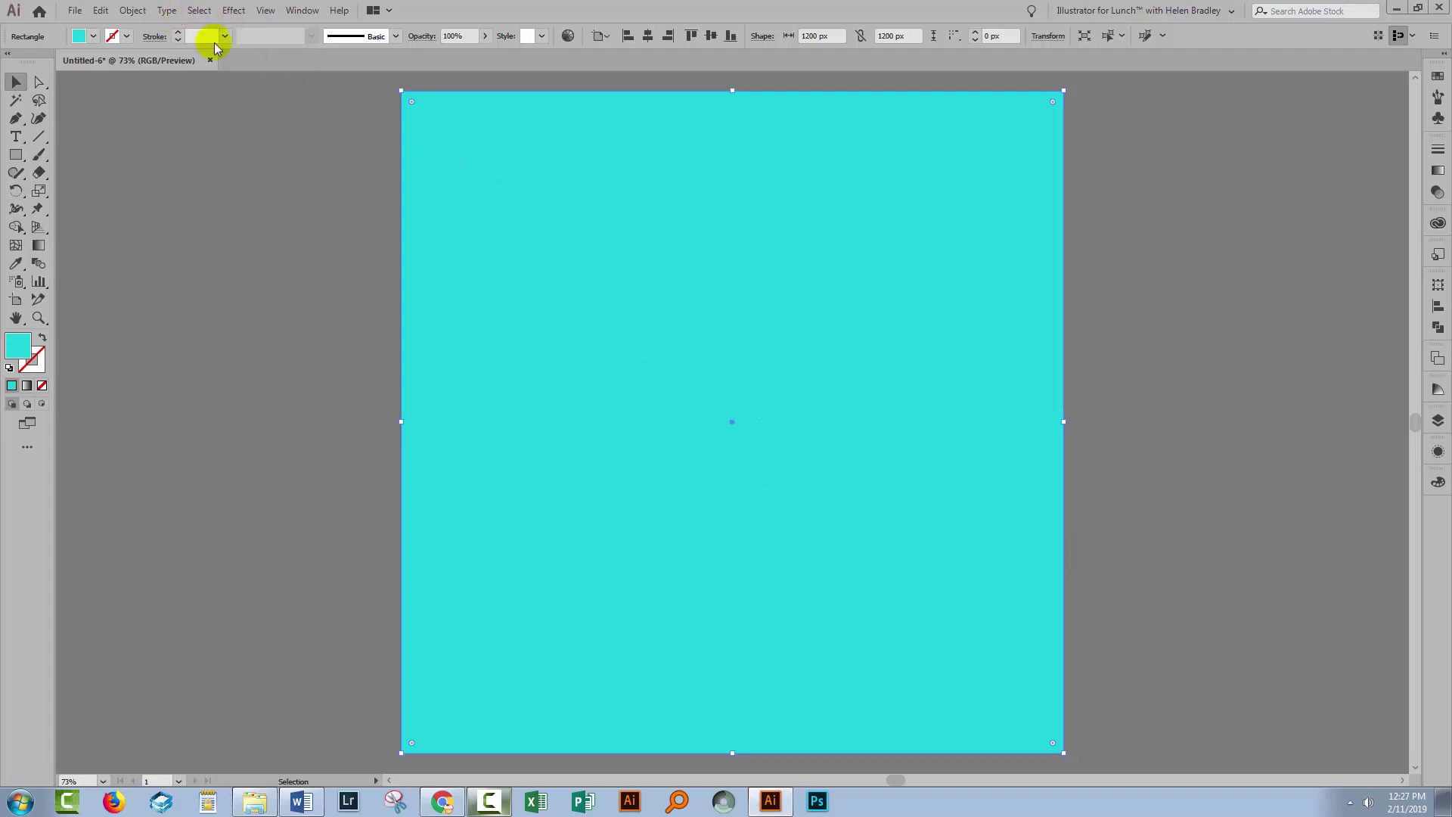
- Send the cyan rectangle to the back, behind the orange star
click(133, 12)
mouse_move(284, 47)
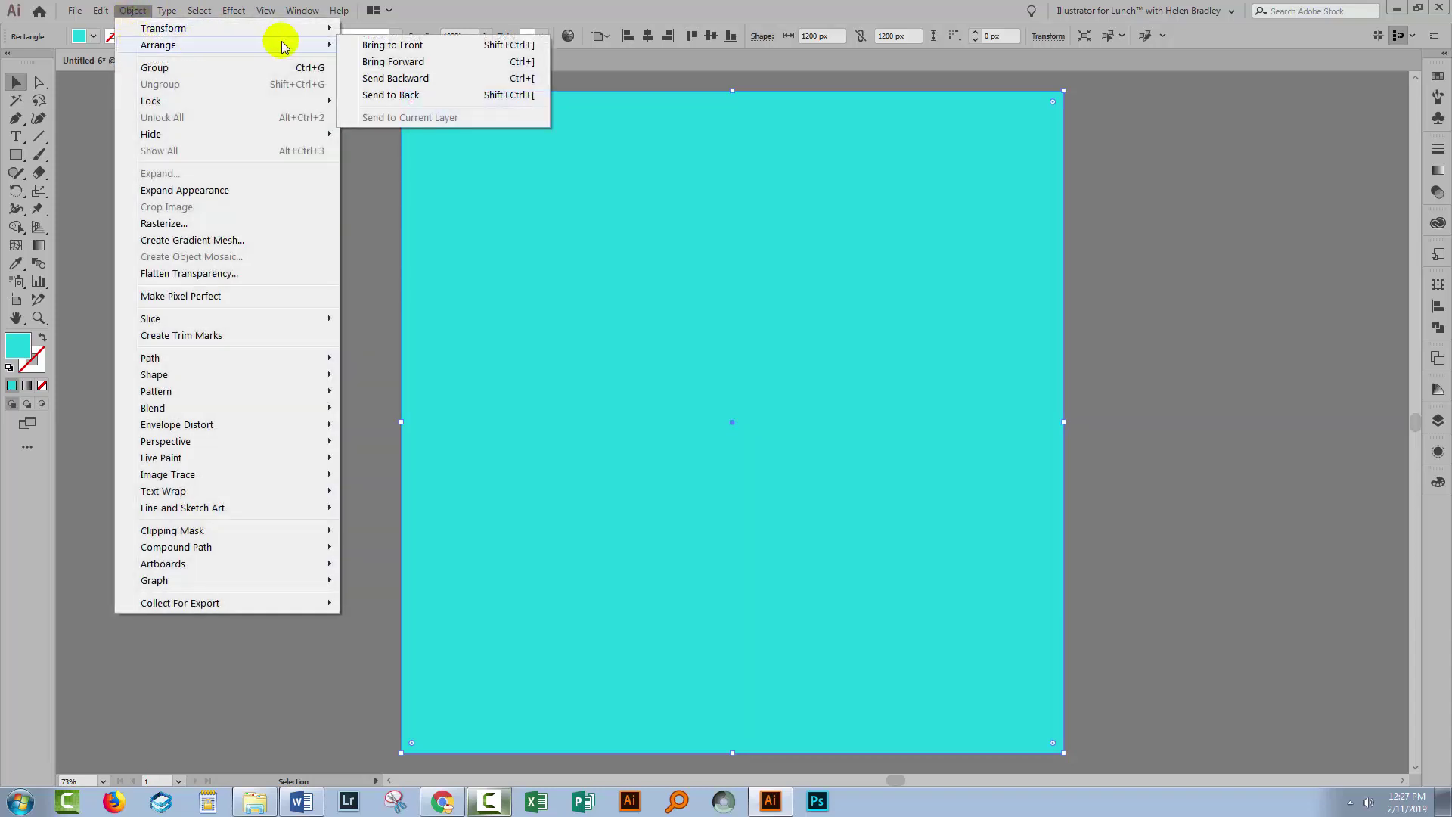
click(370, 95)
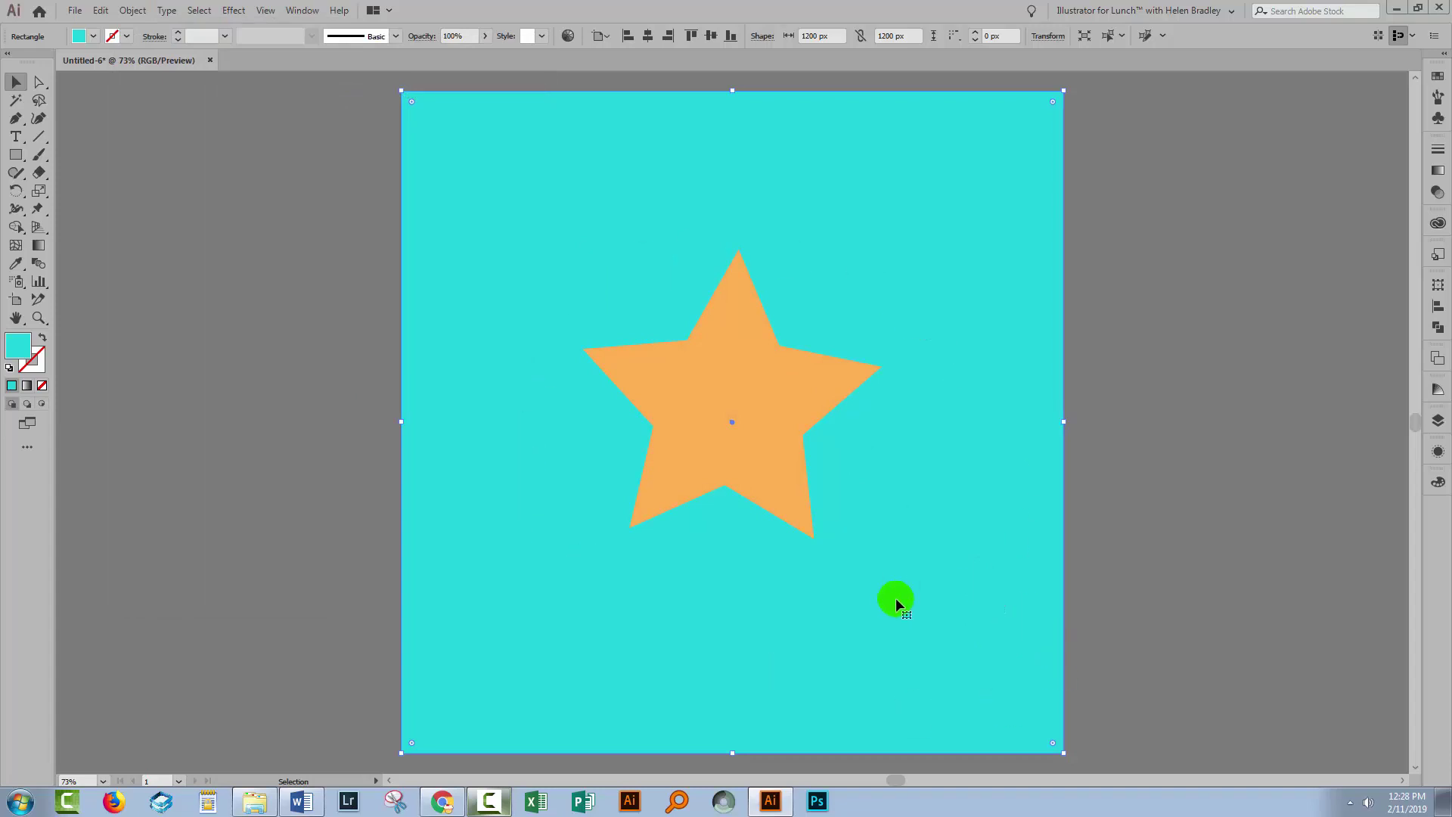
- Float and enlarge the Layers panel, expand Layer 1, and lock the background rectangle
click(1106, 588)
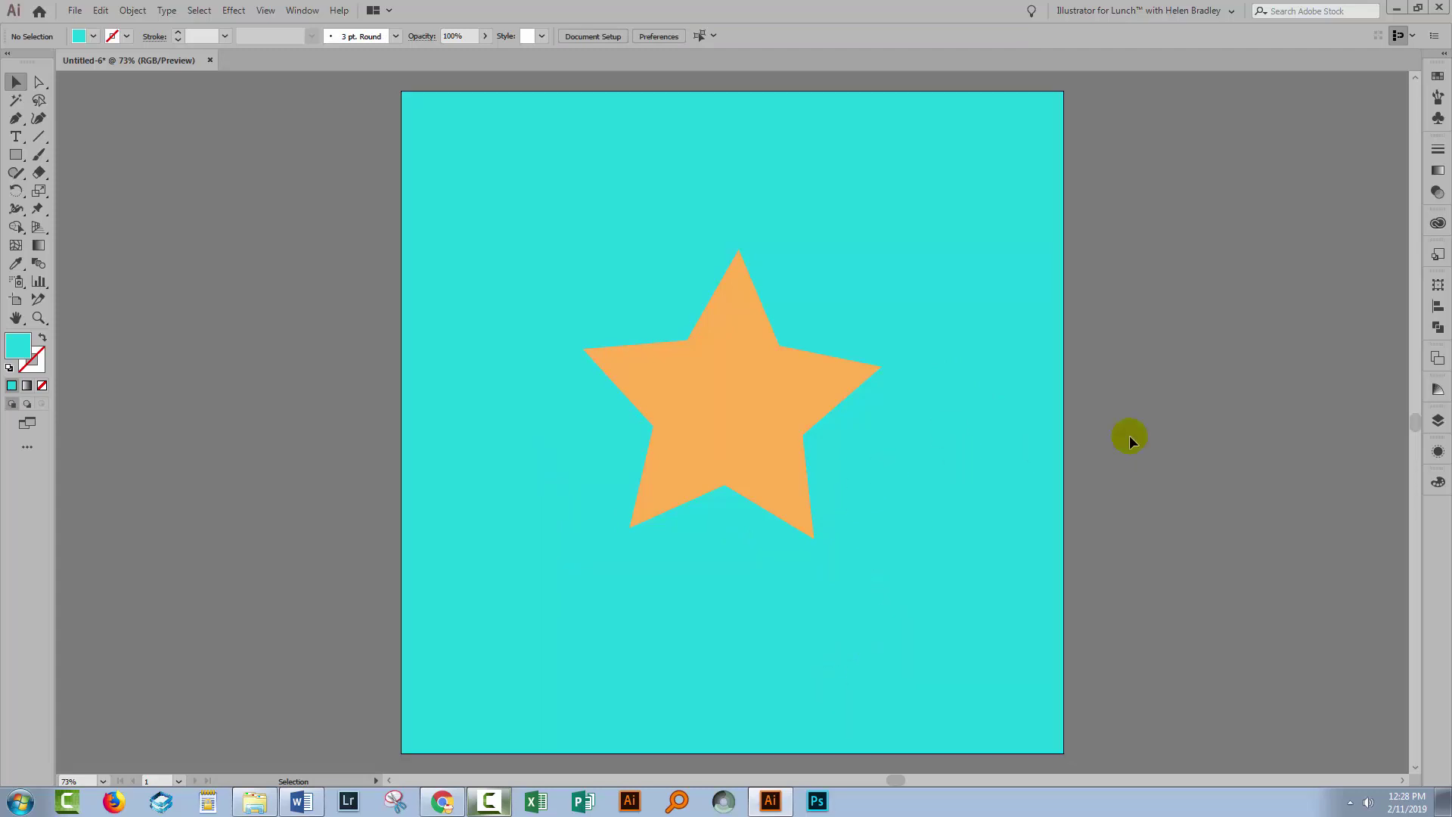
click(1441, 420)
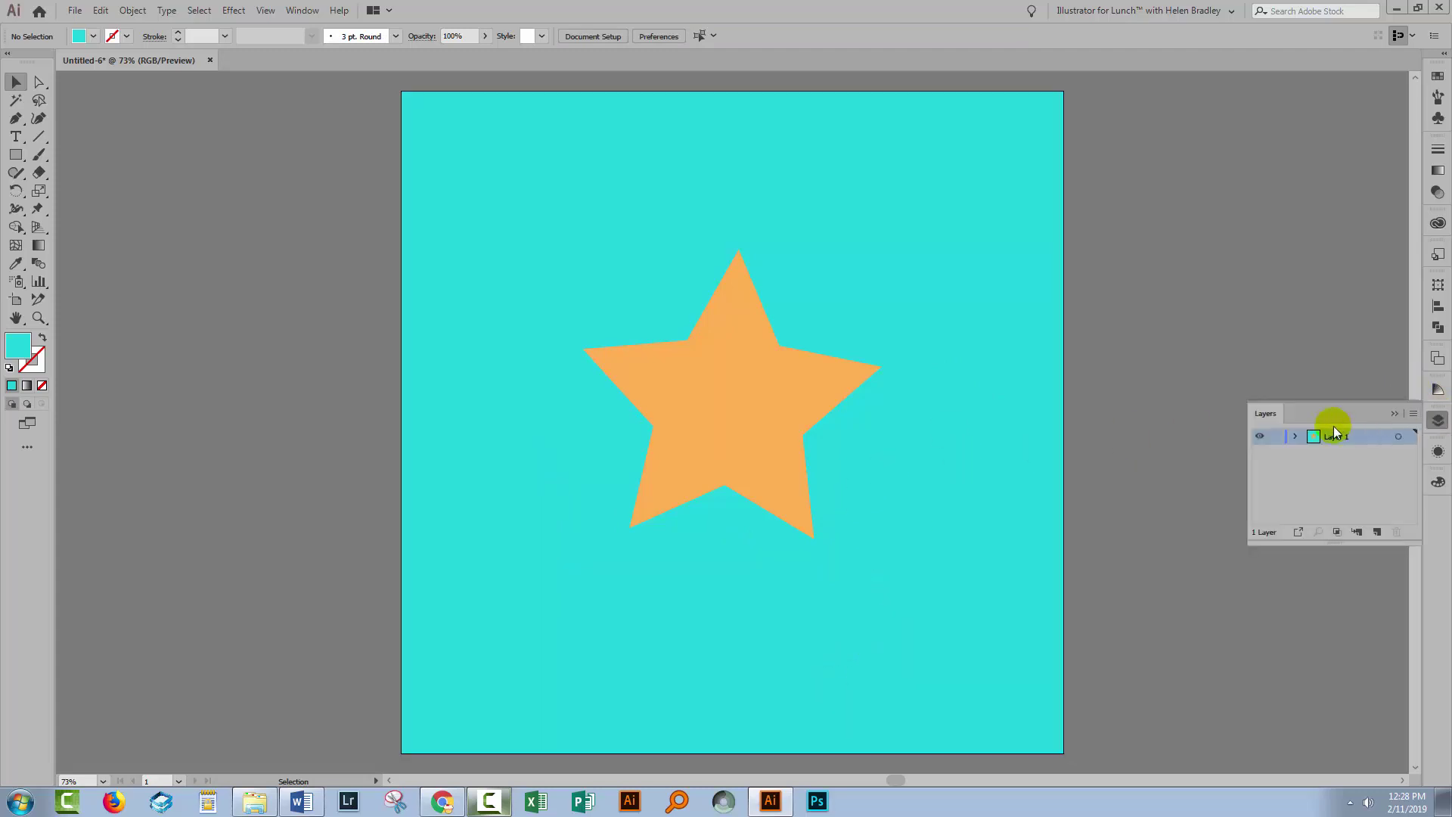
drag(1264, 412, 921, 195)
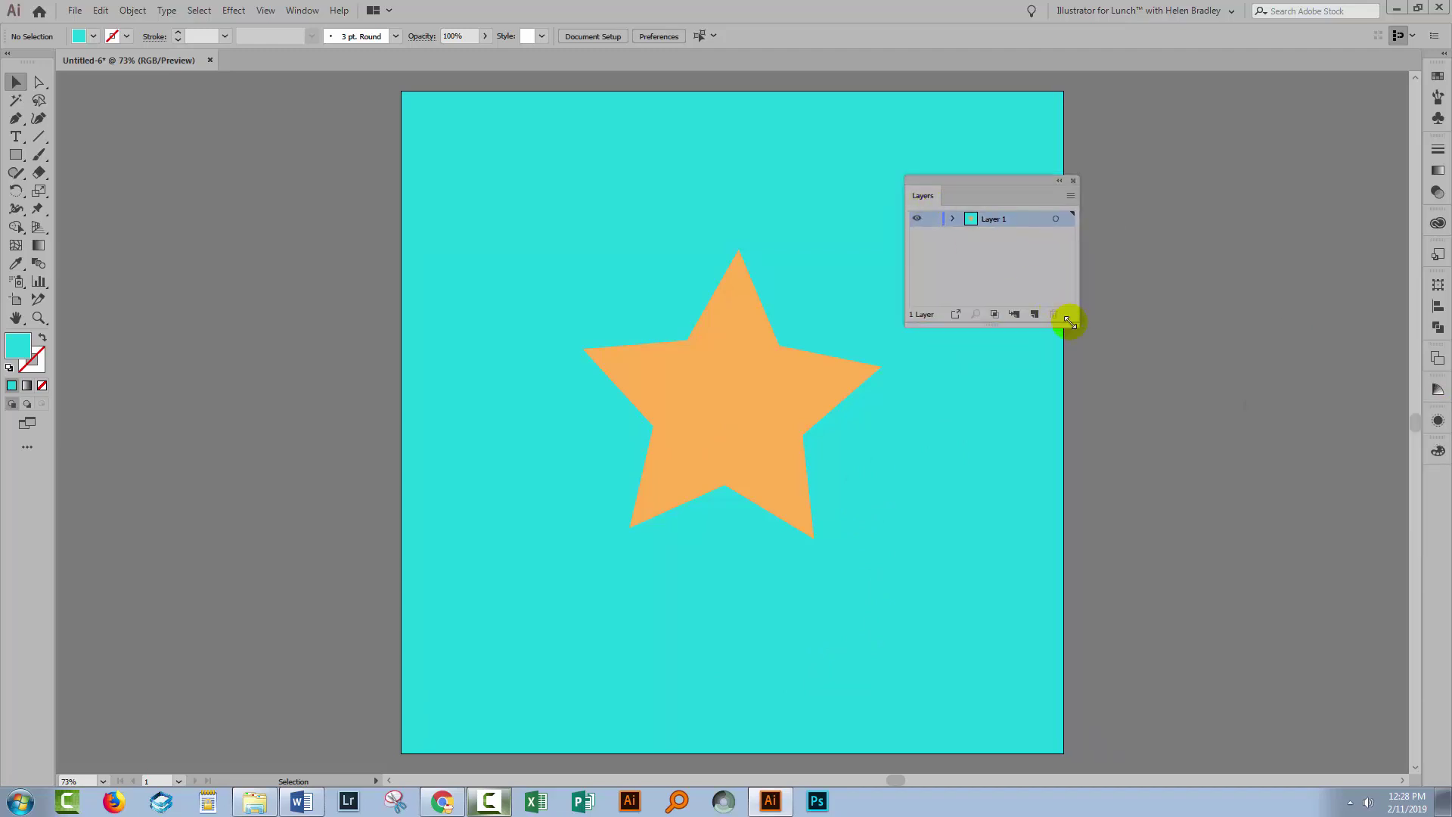
drag(1069, 322, 1235, 572)
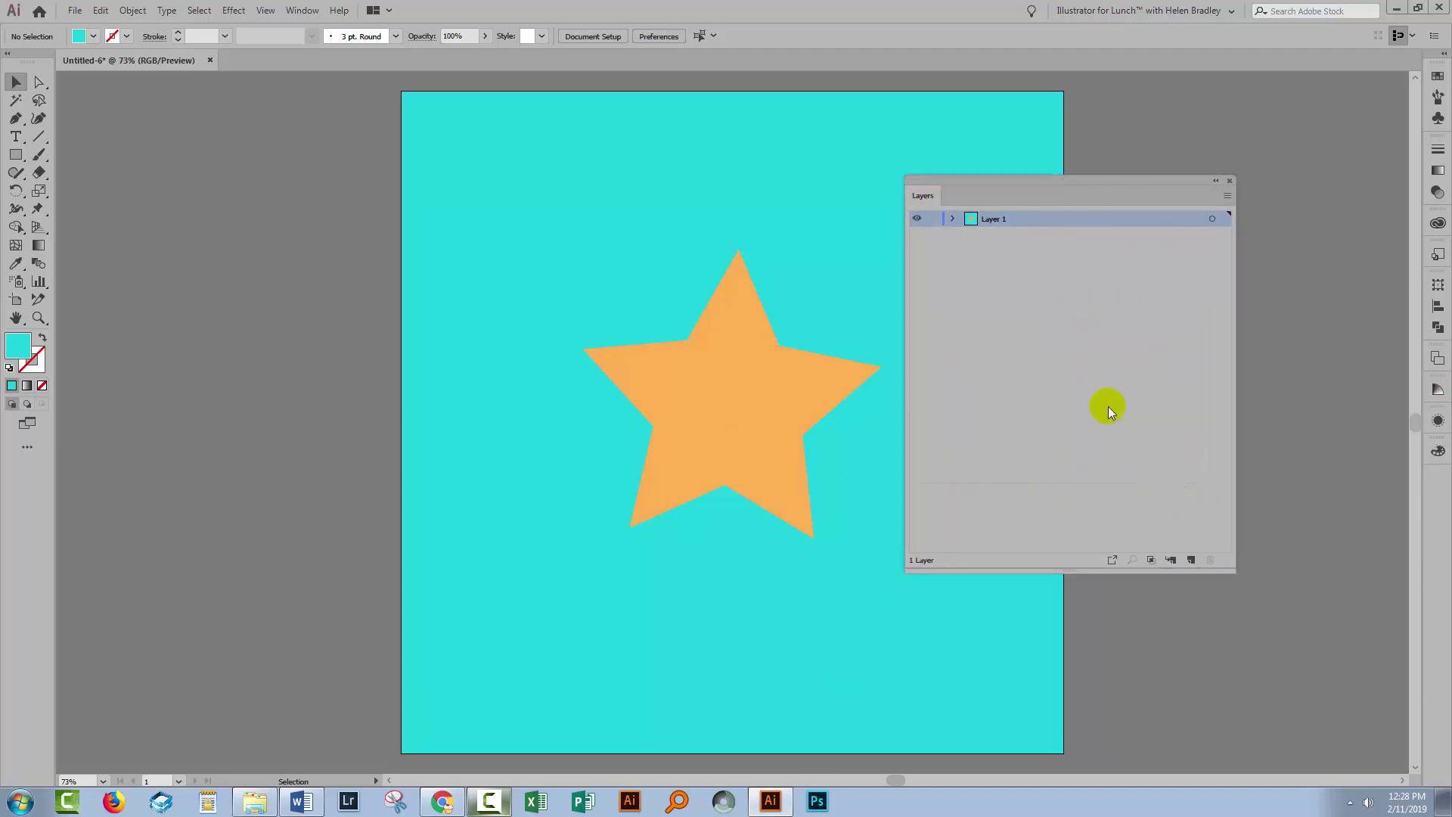
click(953, 218)
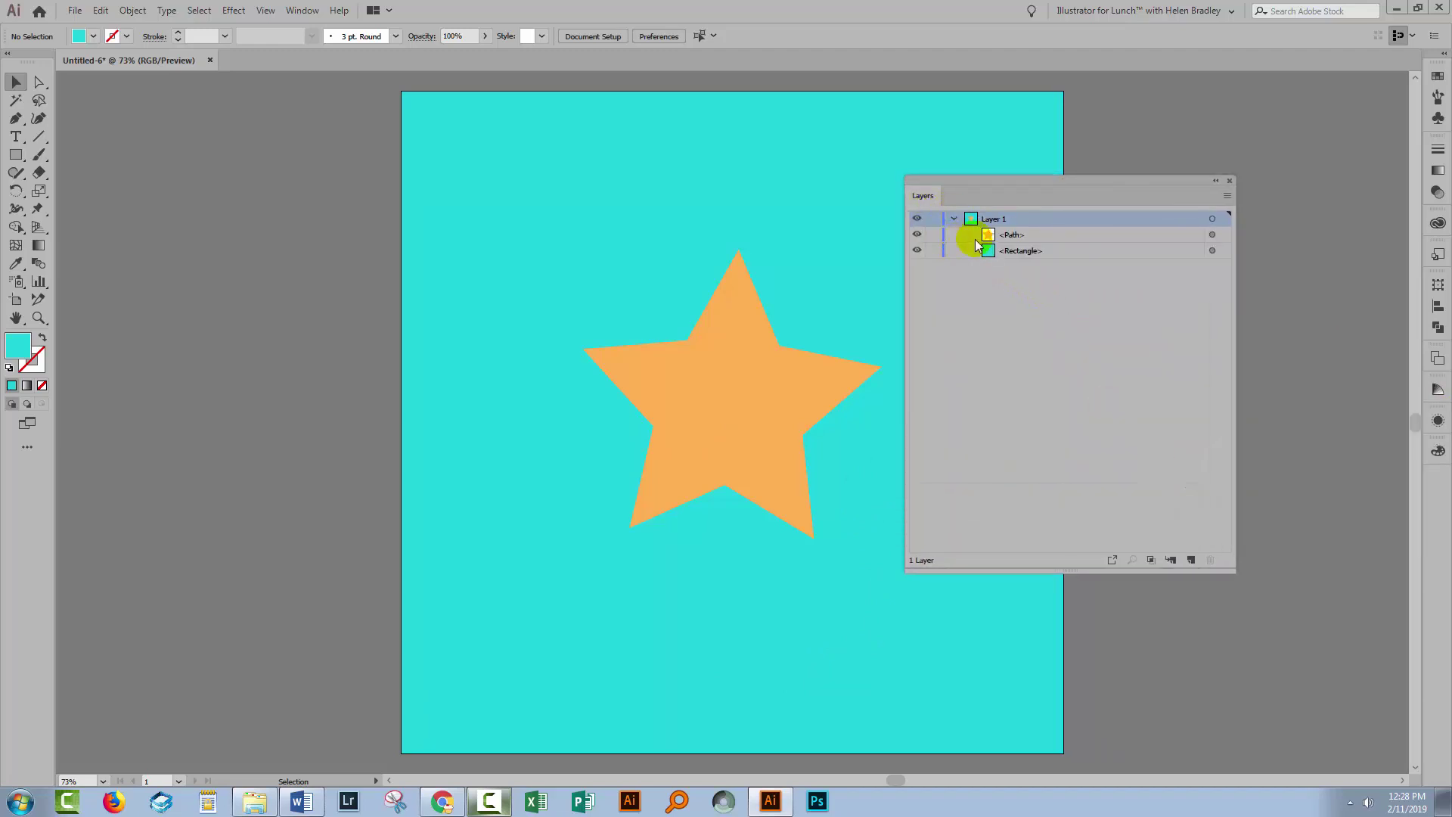
click(1013, 251)
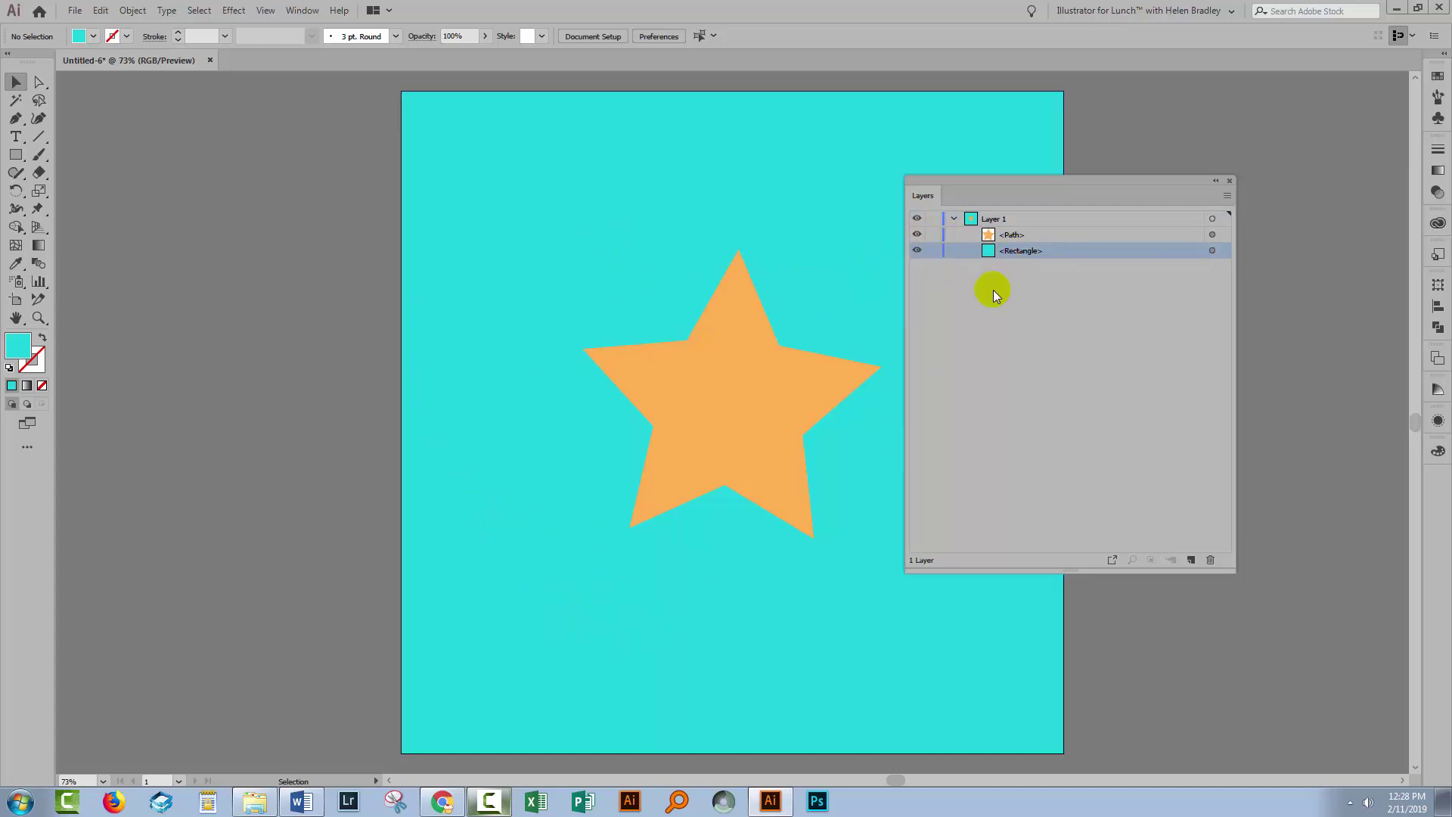
click(932, 254)
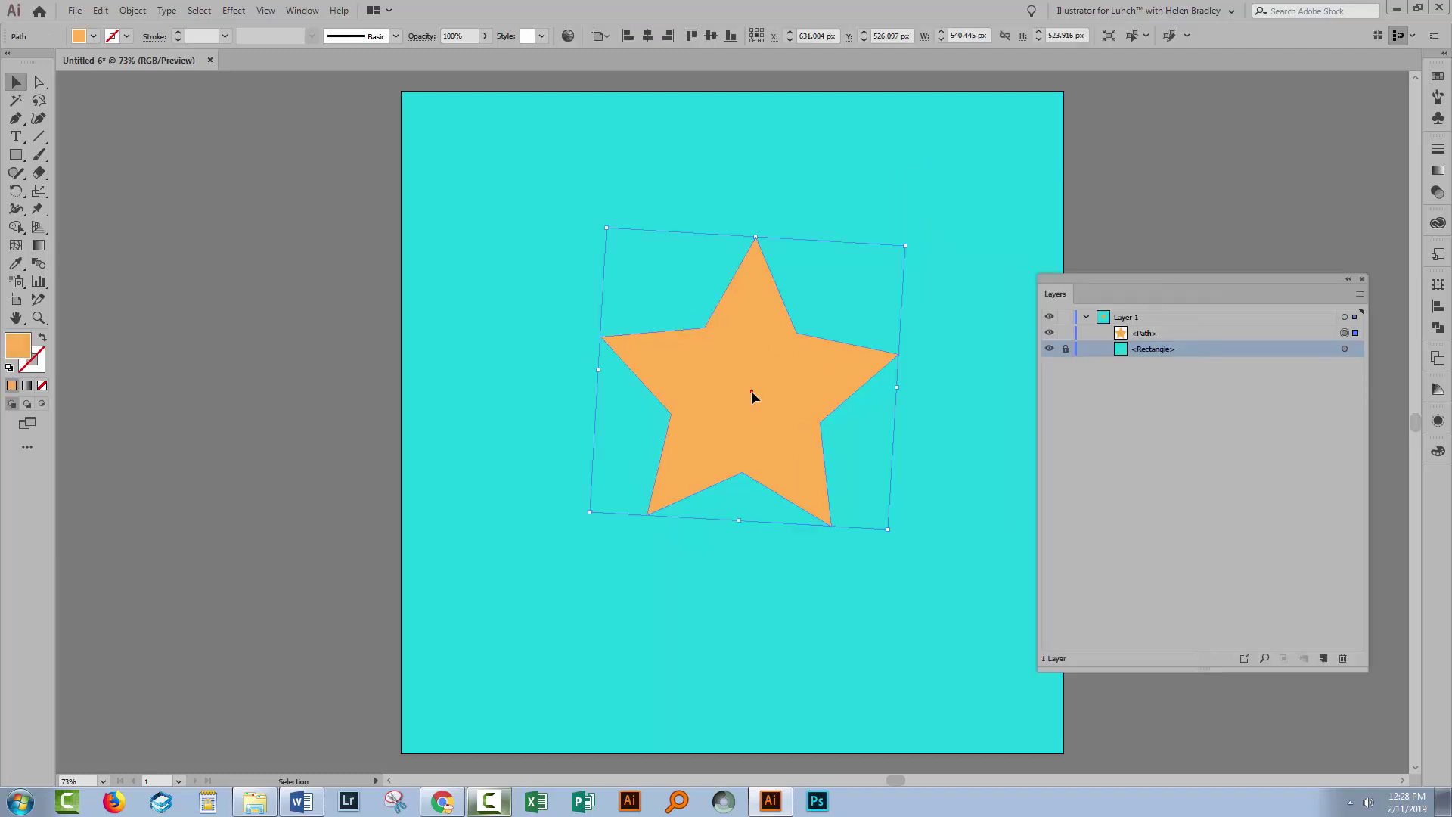
- Duplicate the star, placing one upper right and one lower left, then unlock the rectangle
drag(751, 394, 571, 567)
drag(822, 444, 881, 382)
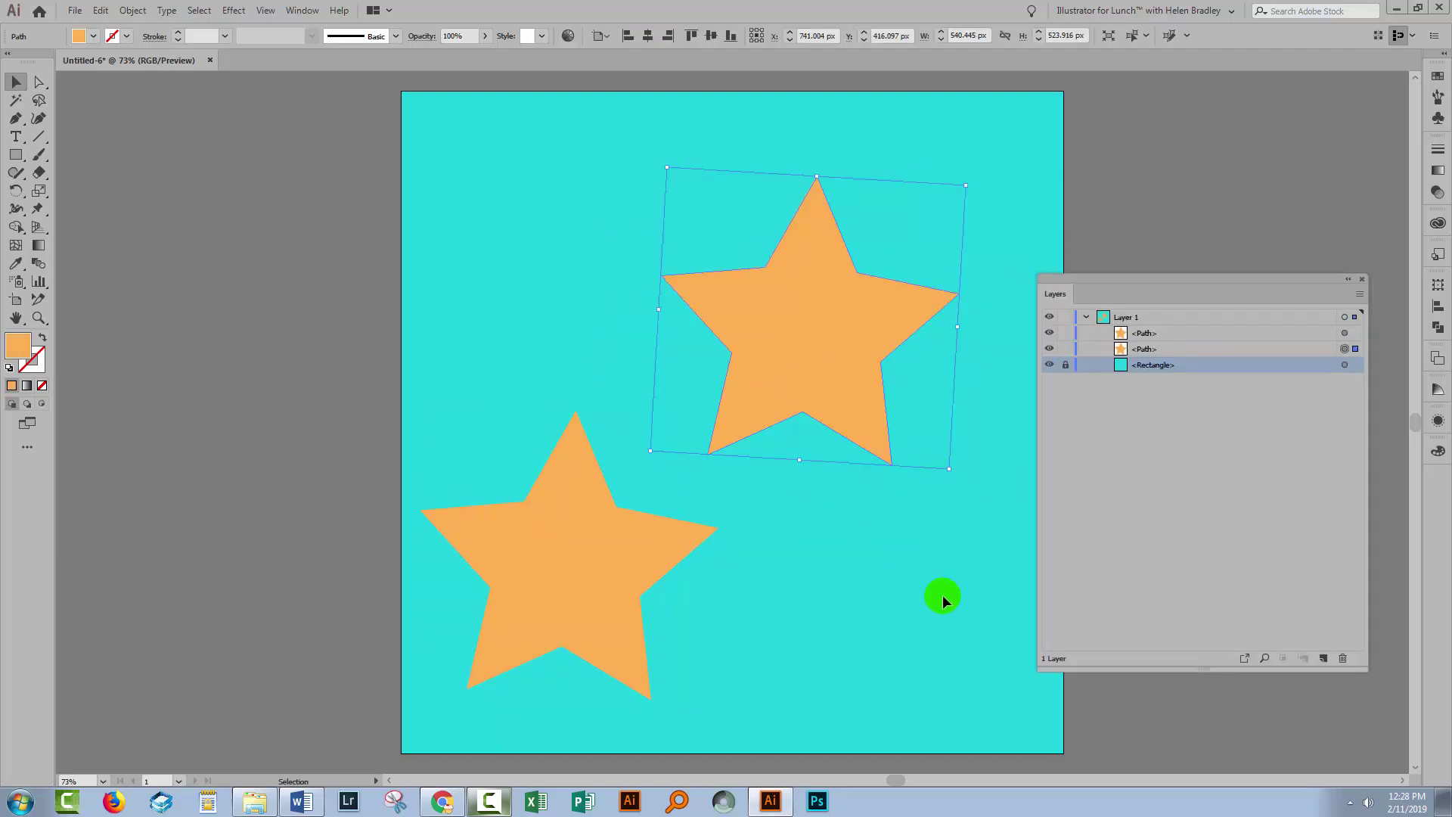
click(943, 598)
click(359, 224)
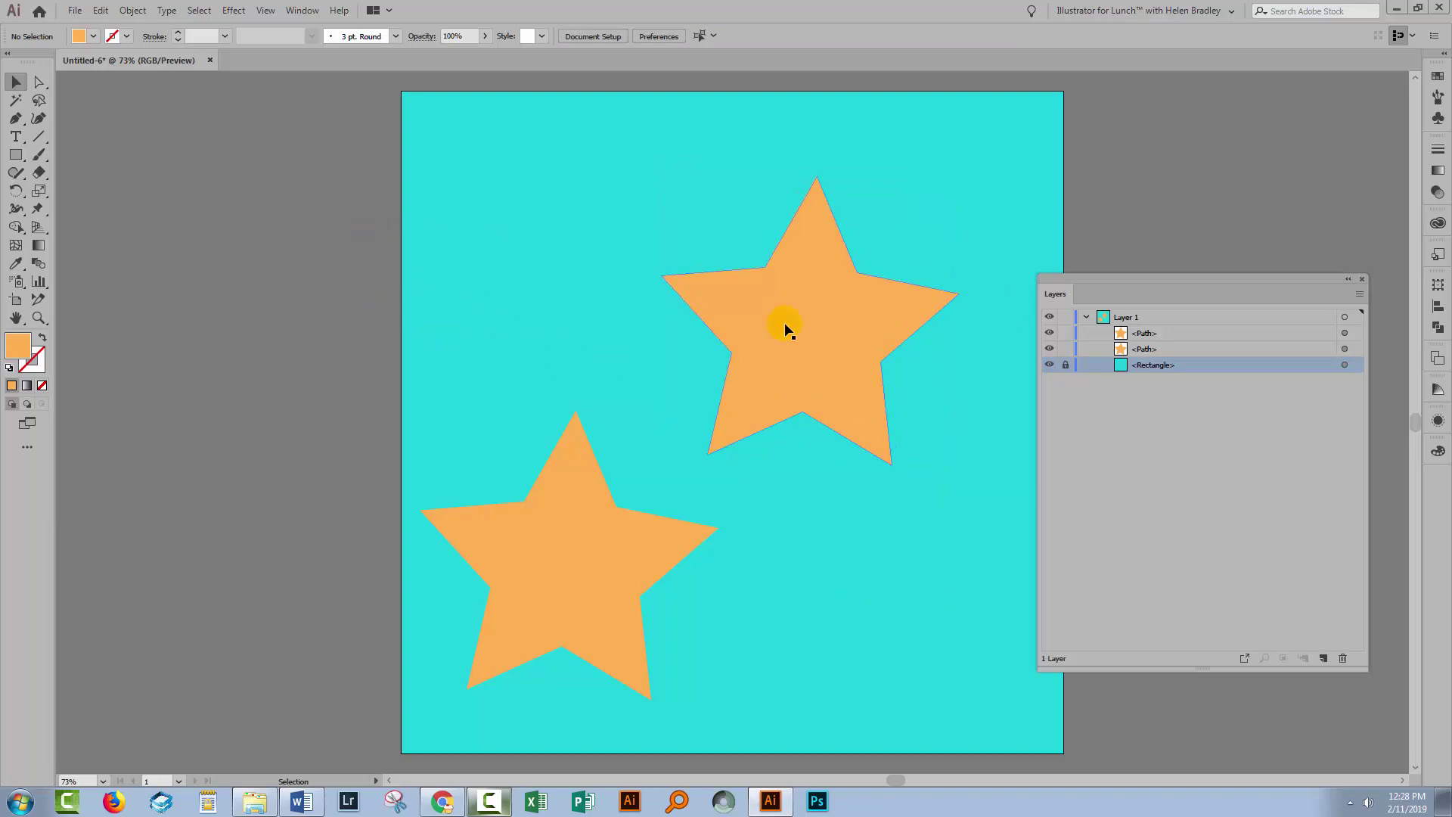
drag(814, 378, 855, 363)
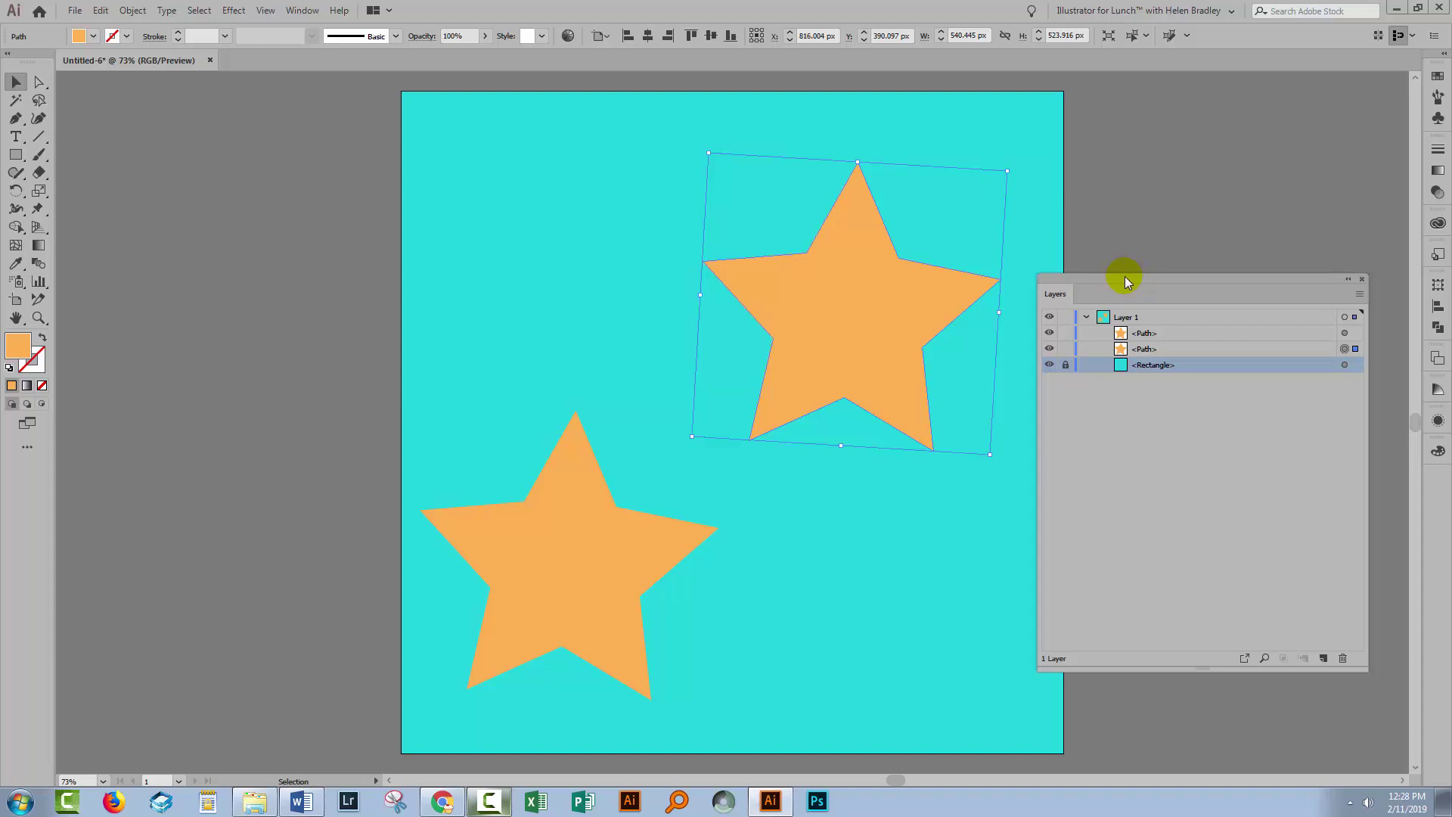
drag(1124, 275, 1158, 310)
click(906, 546)
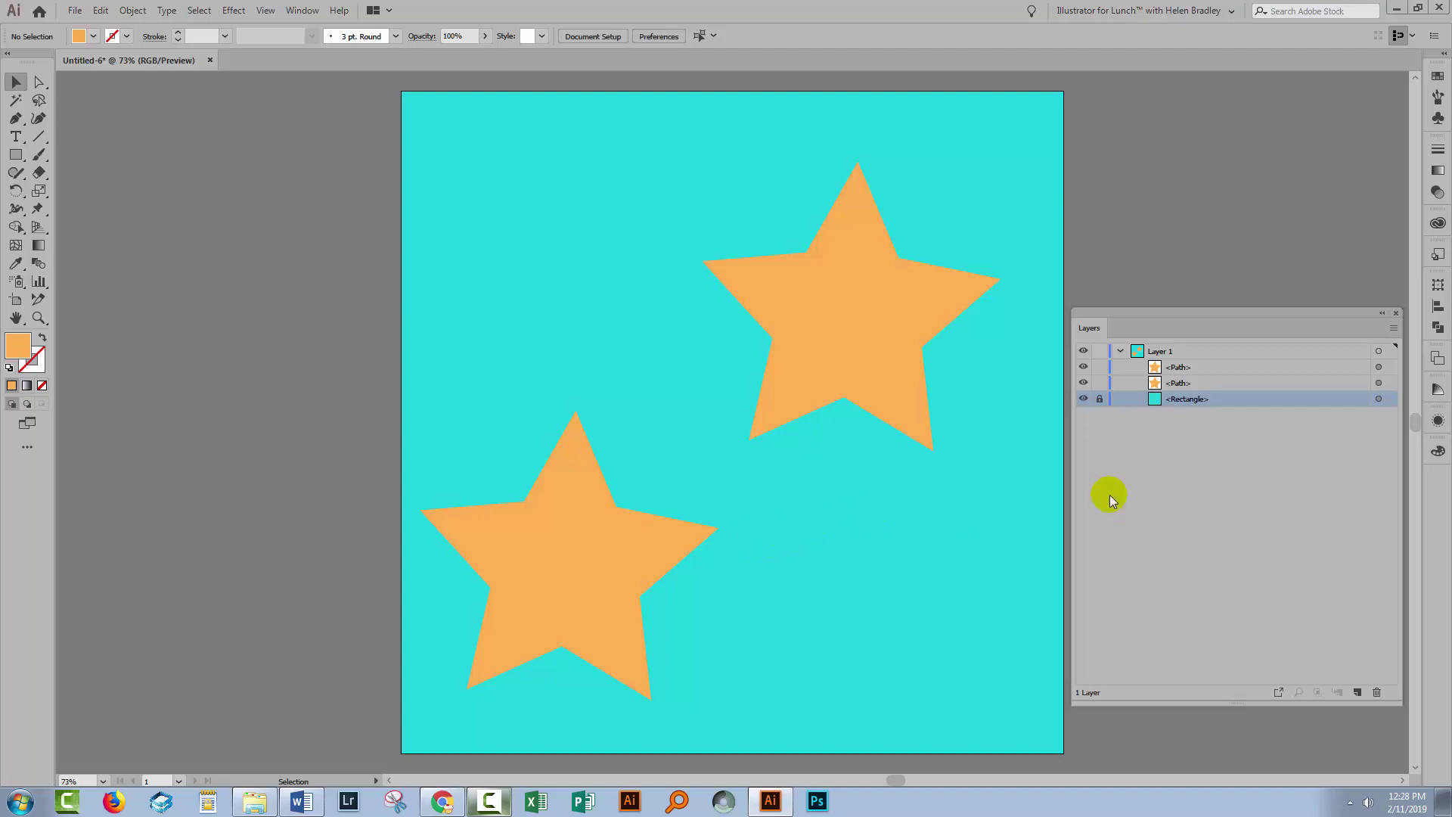
click(1101, 400)
- Drag the <Rectangle> layer row onto the trash icon to delete the background
drag(1199, 397, 1375, 694)
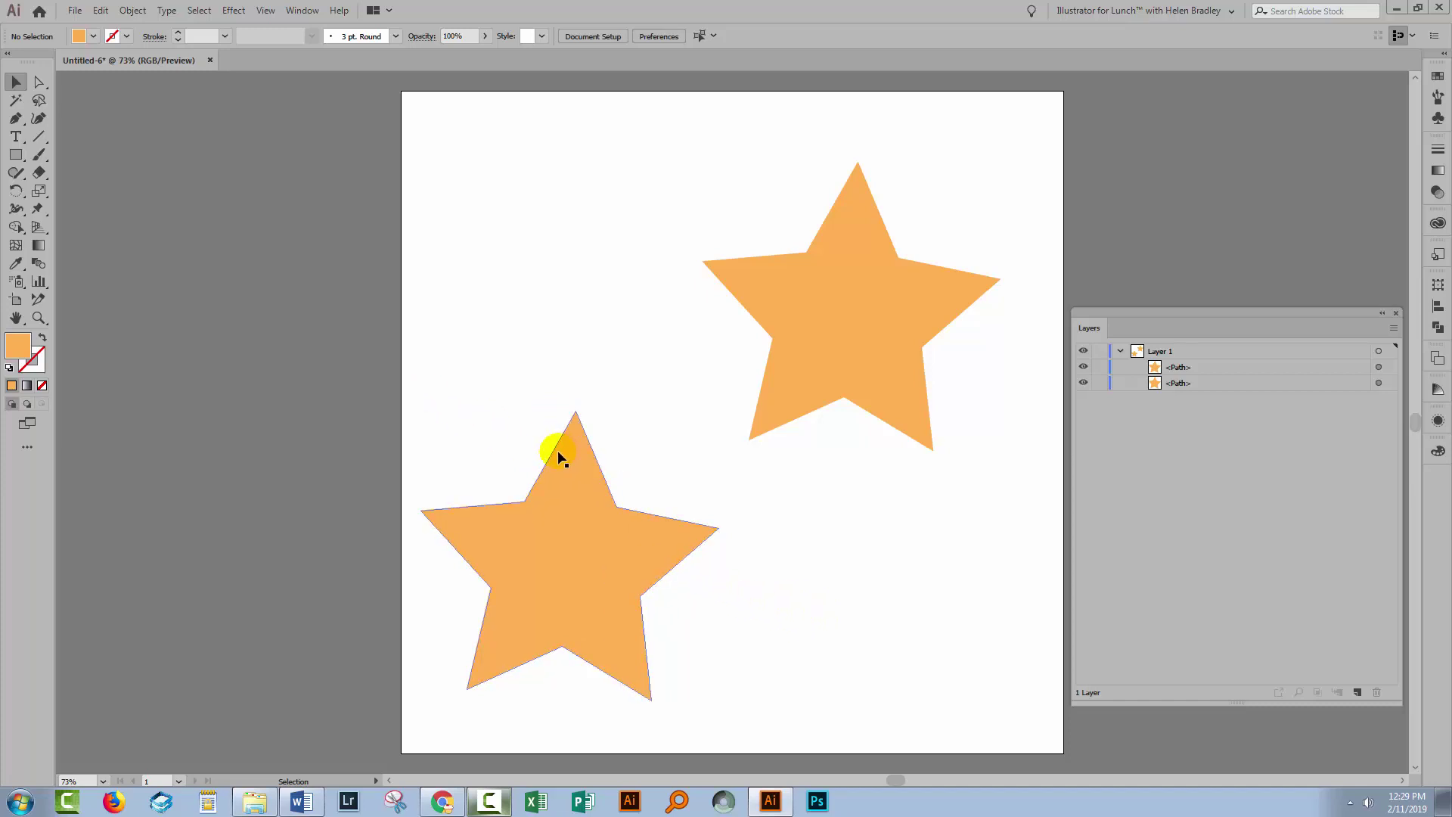
- Export the artwork with Export As as a JPEG named 'stars'
click(73, 11)
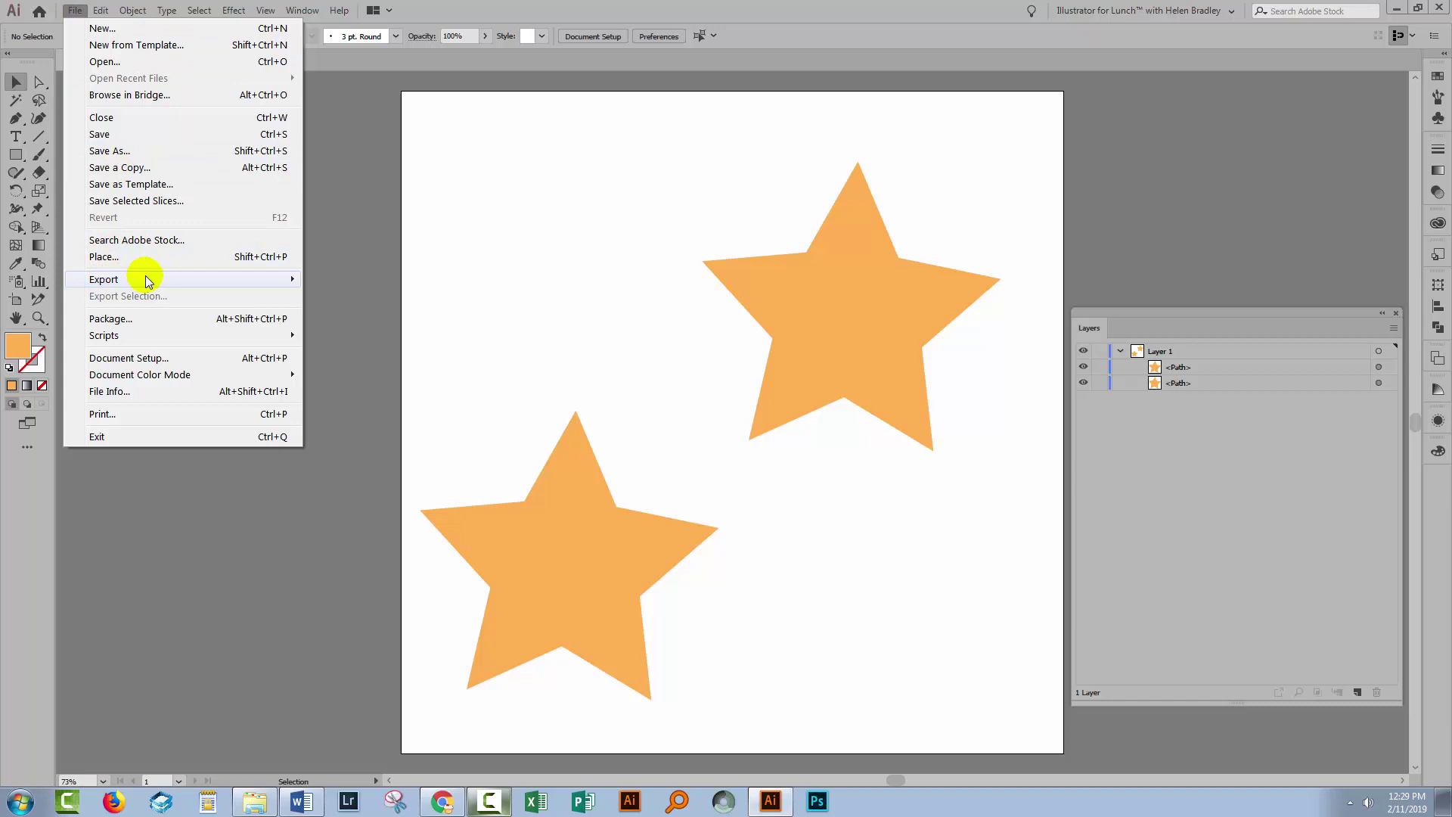
mouse_move(105, 280)
click(337, 297)
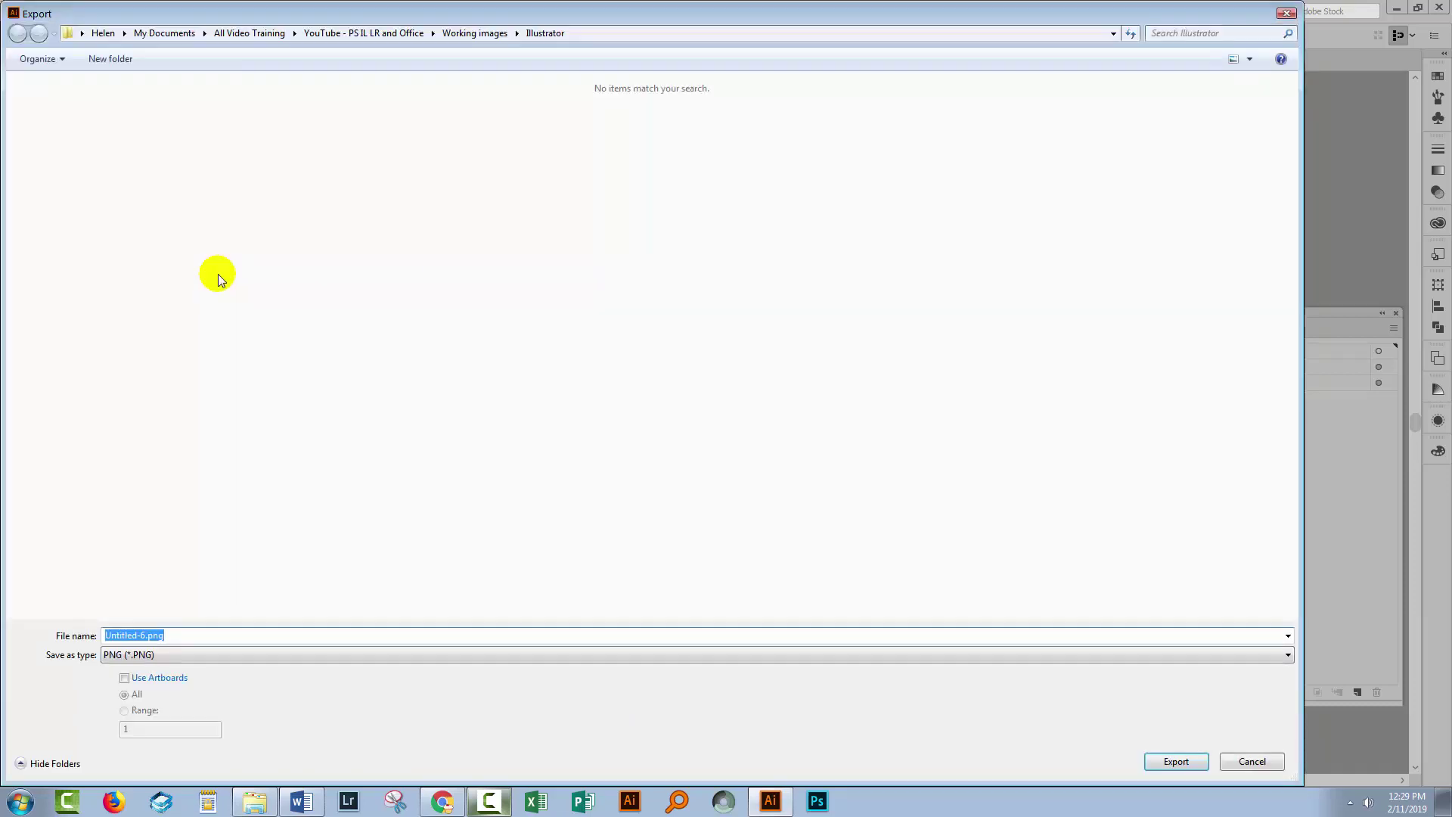
click(185, 656)
click(185, 656)
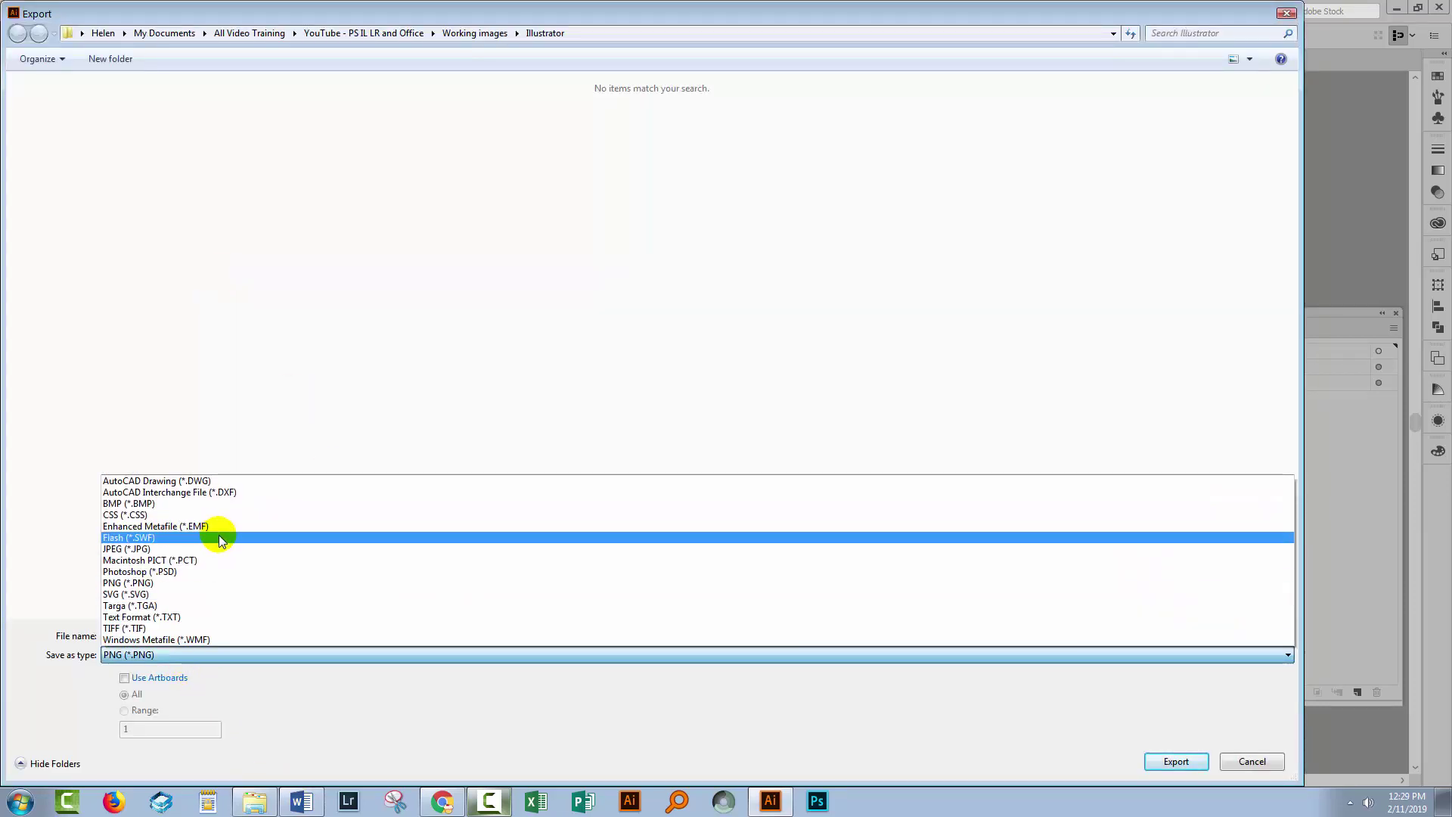
click(219, 545)
click(219, 636)
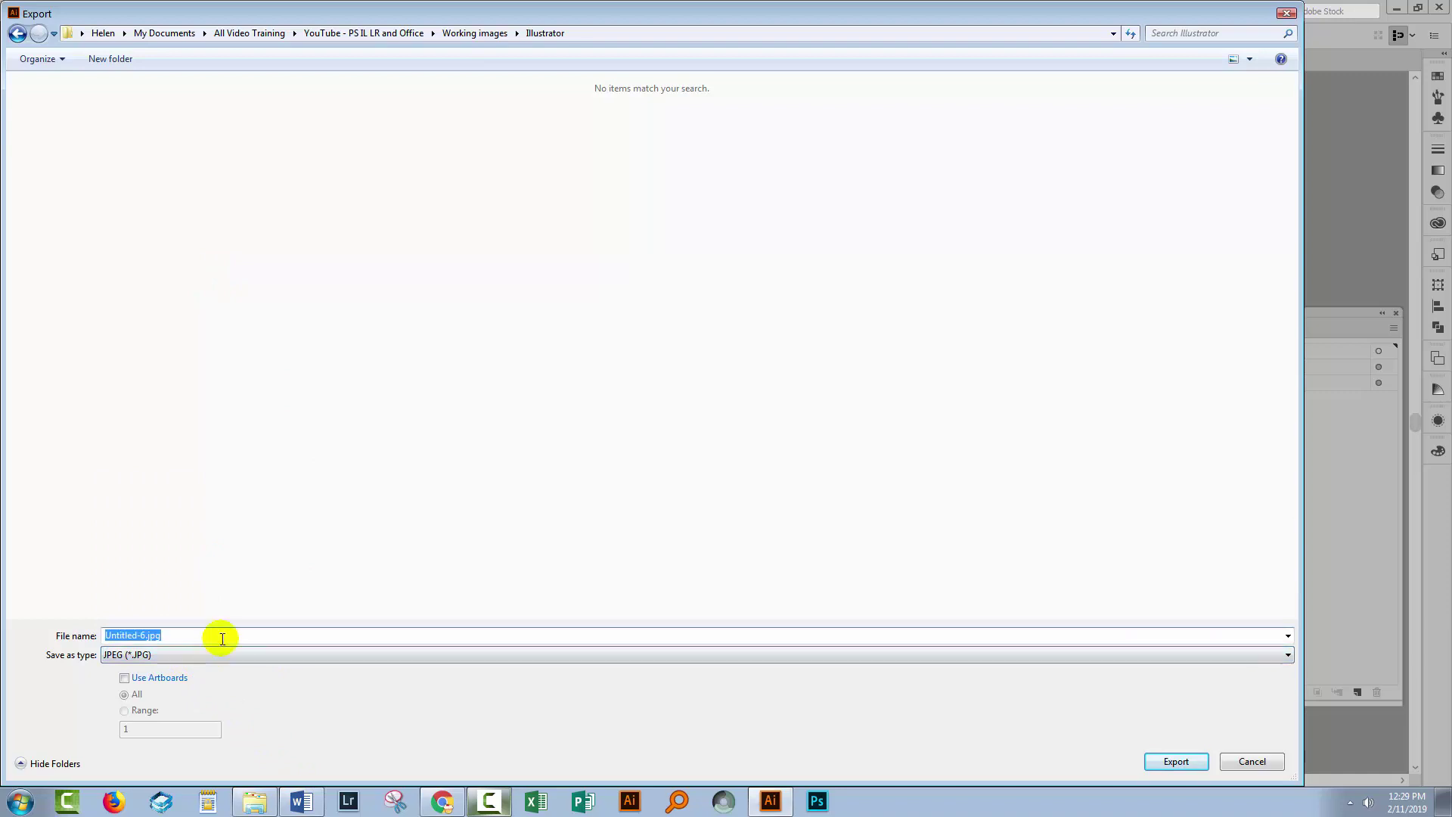
text(stars)
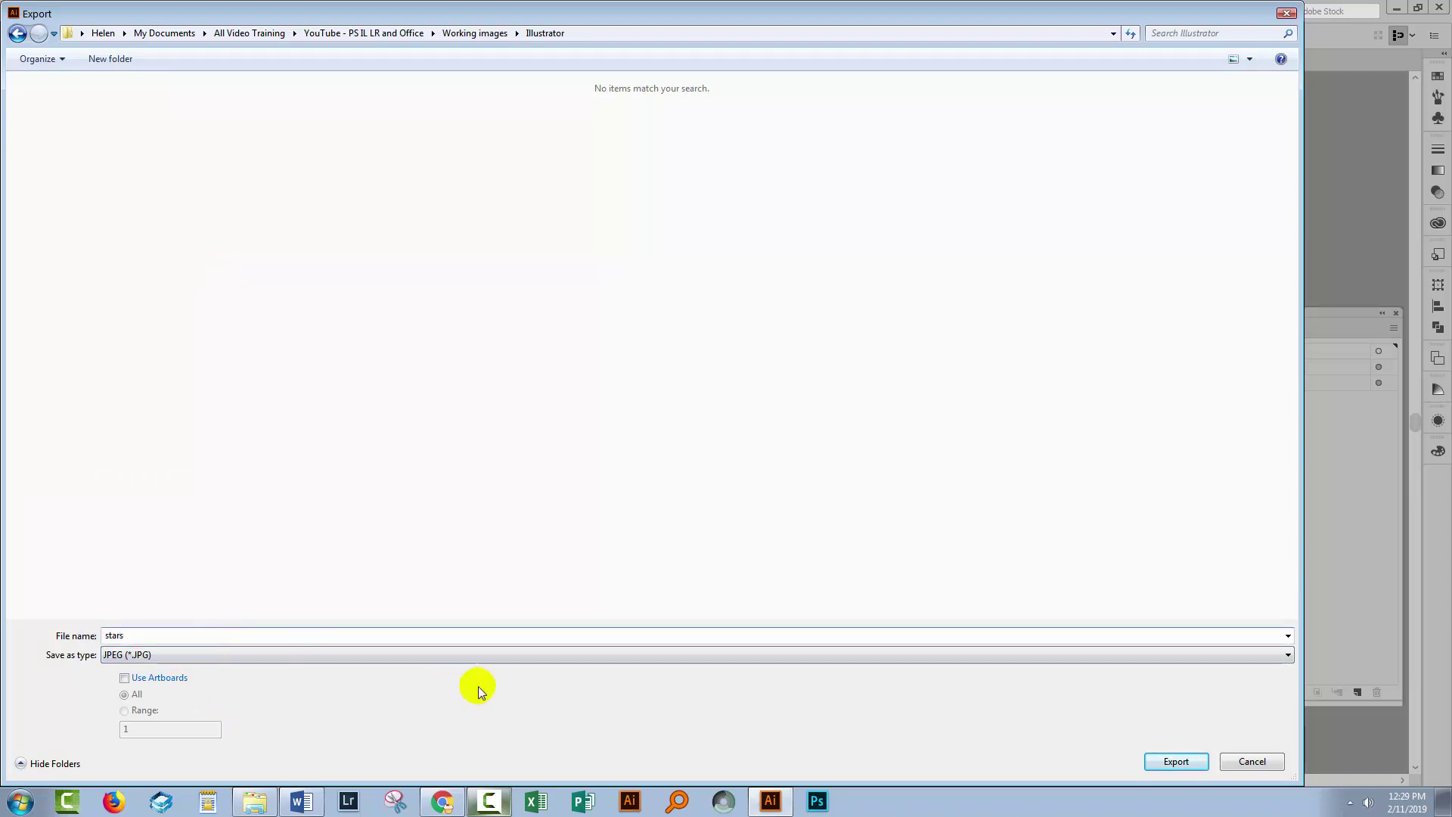
click(1175, 762)
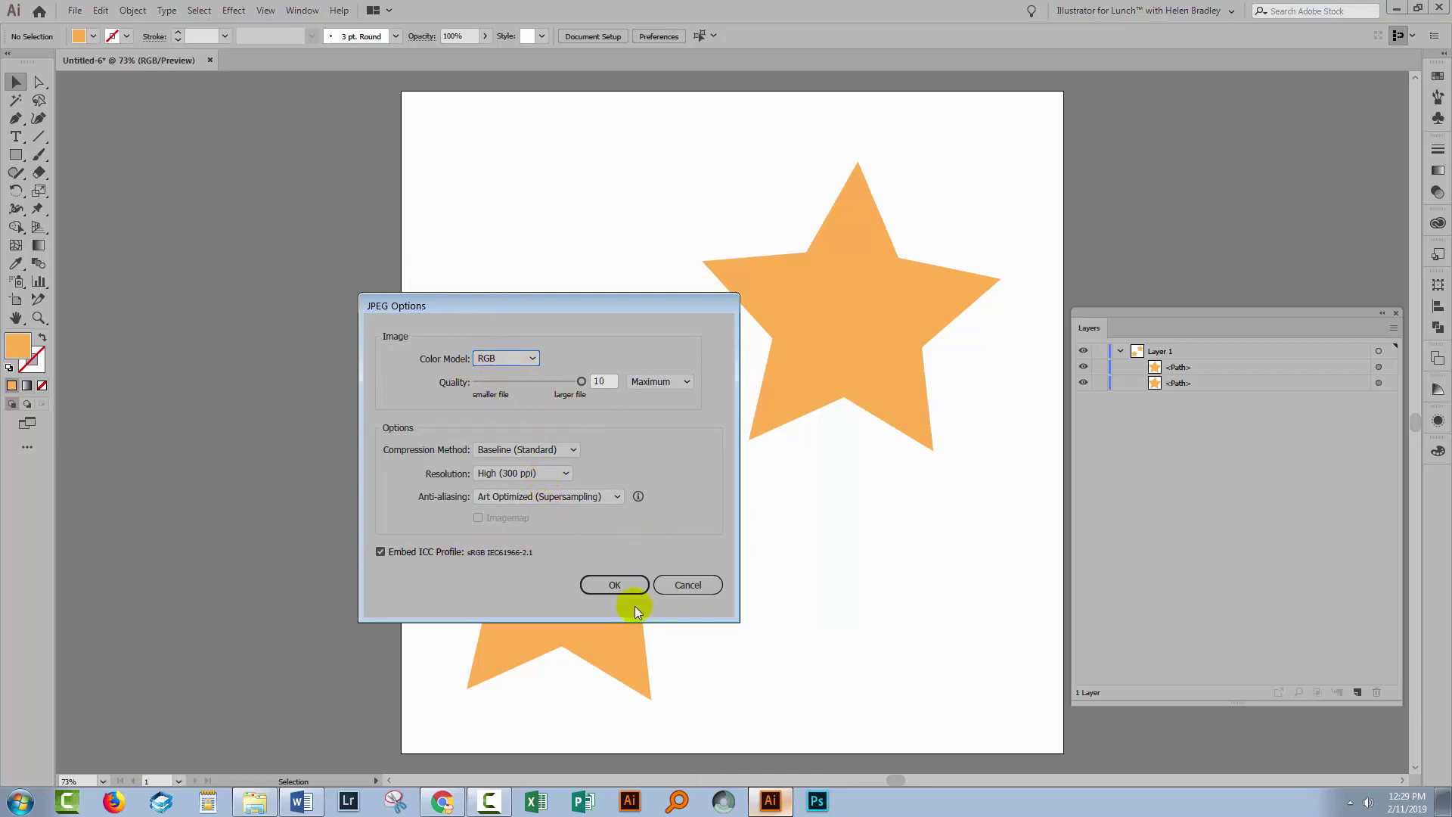
- Accept the JPEG options, view stars.jpg in Photo Viewer, then minimize it
click(610, 585)
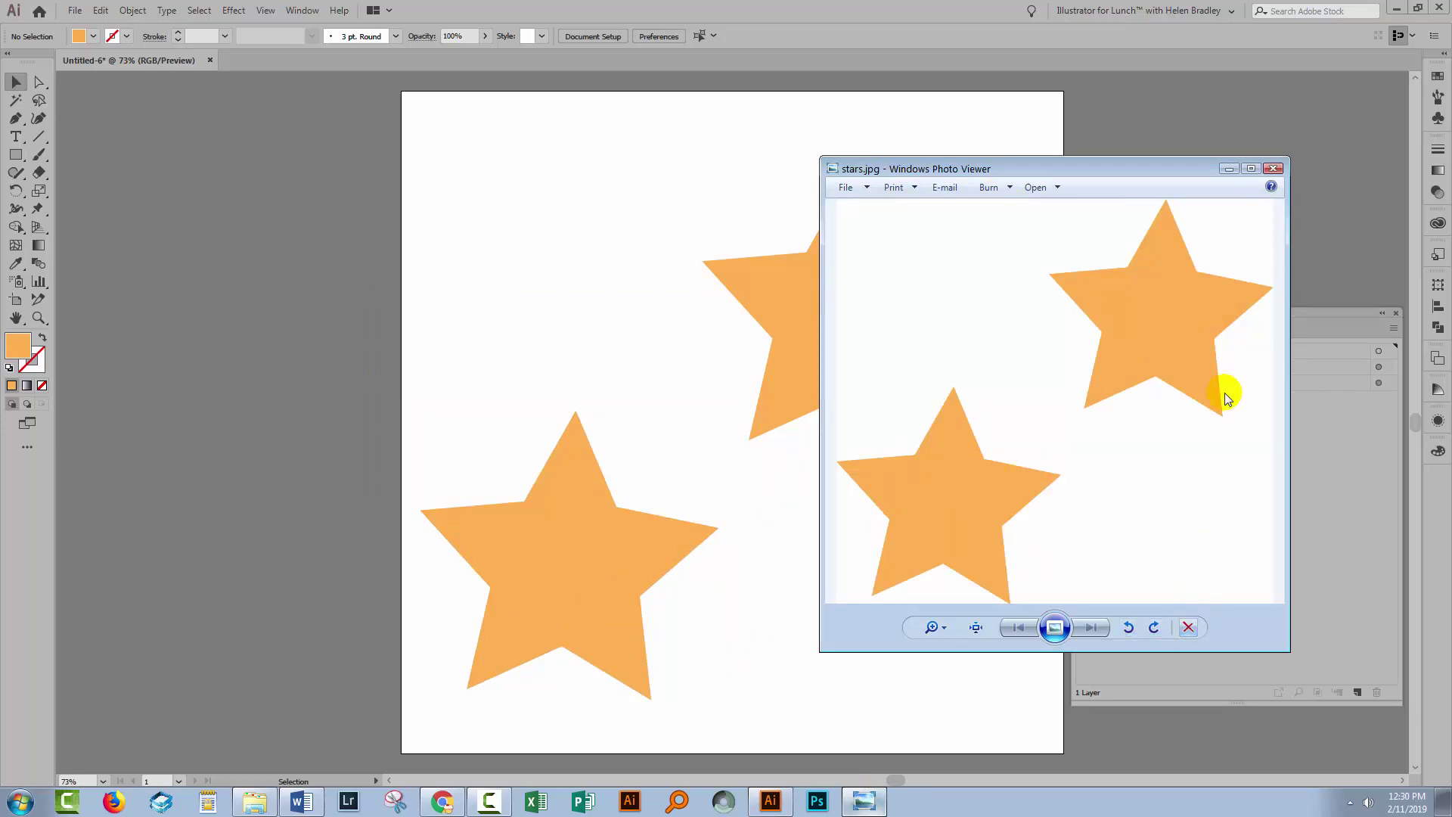
click(1228, 168)
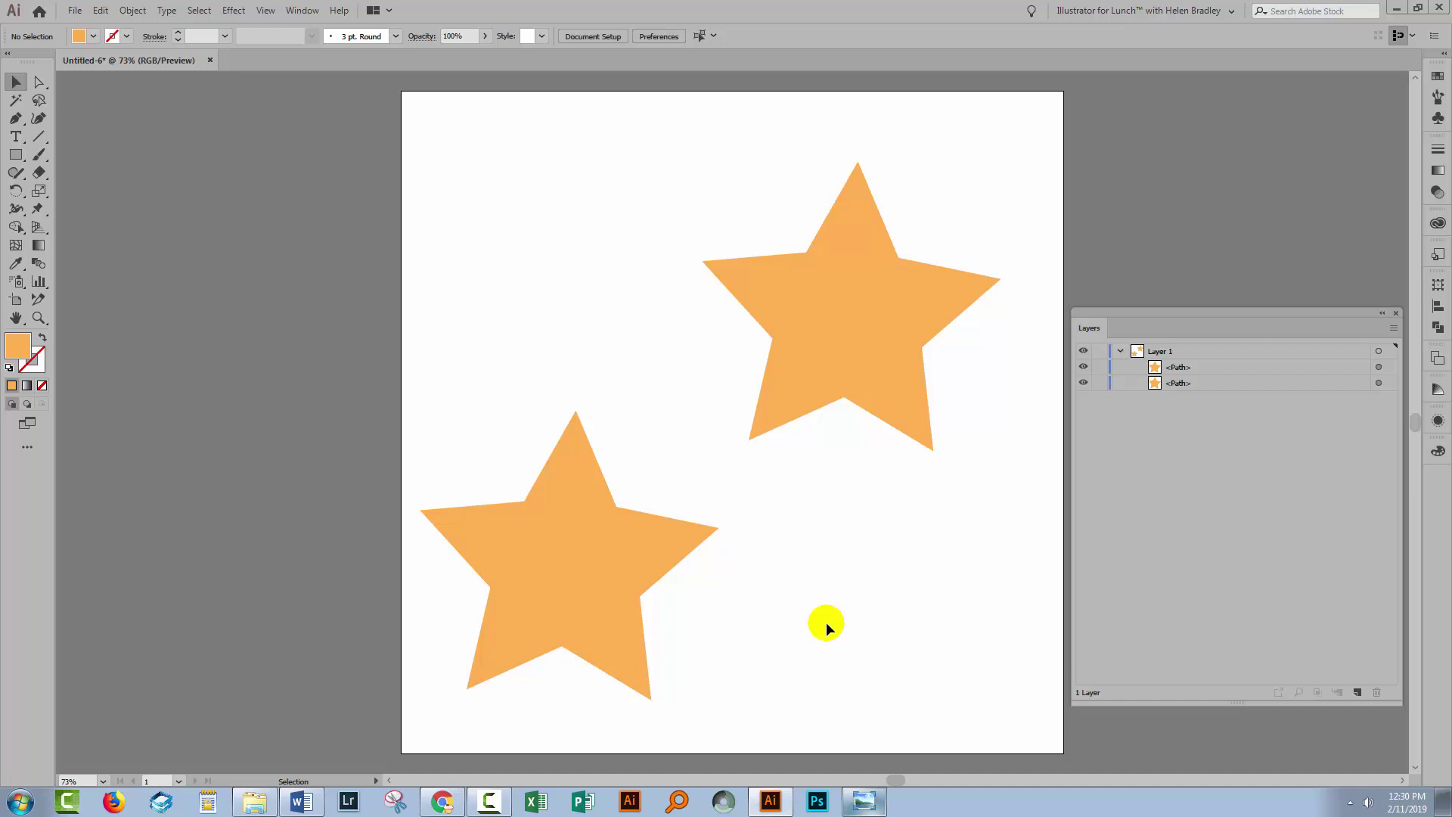
- Export the artwork again with Export As as a PNG named 'stars'
click(74, 11)
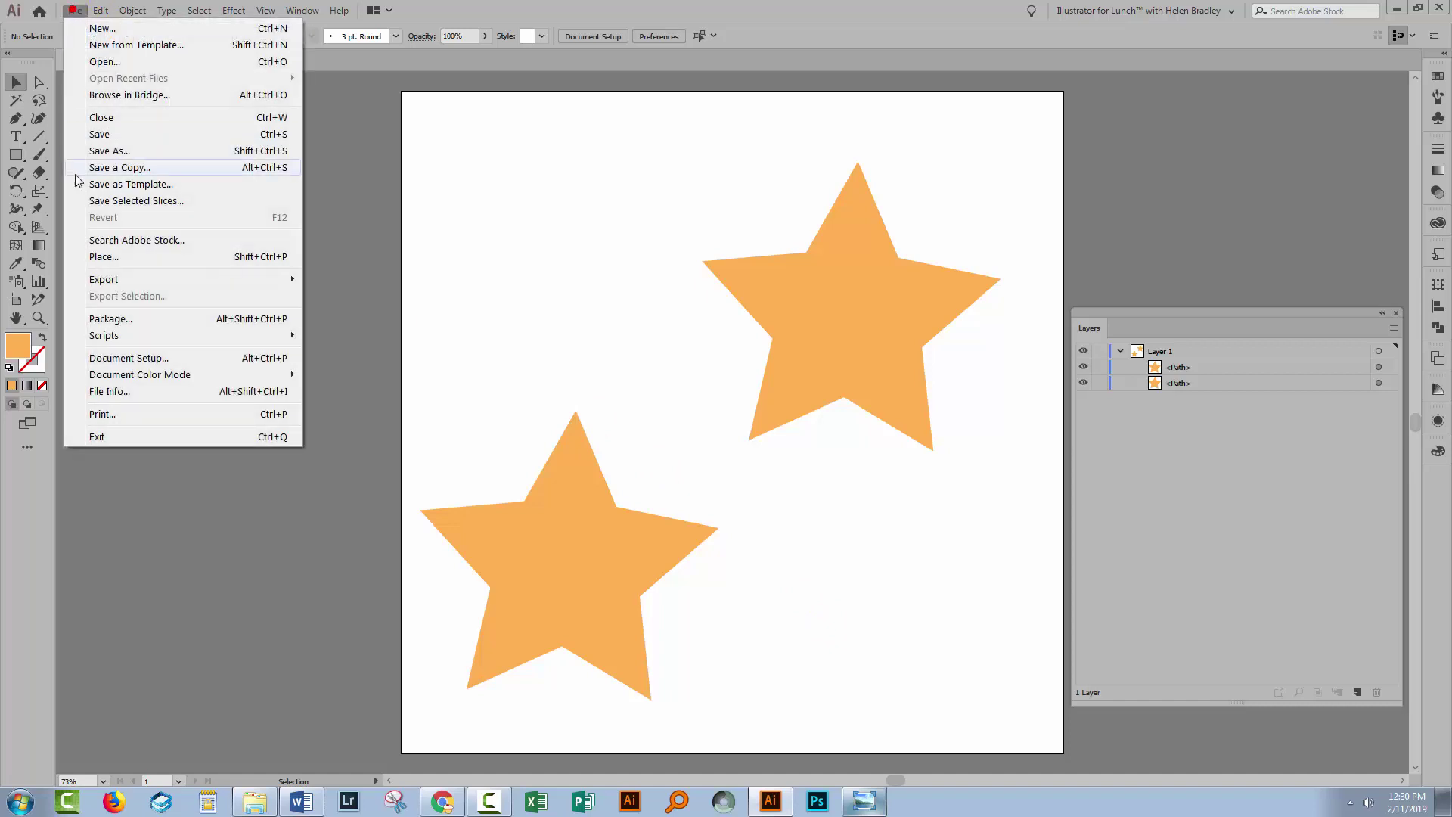
mouse_move(121, 282)
click(341, 295)
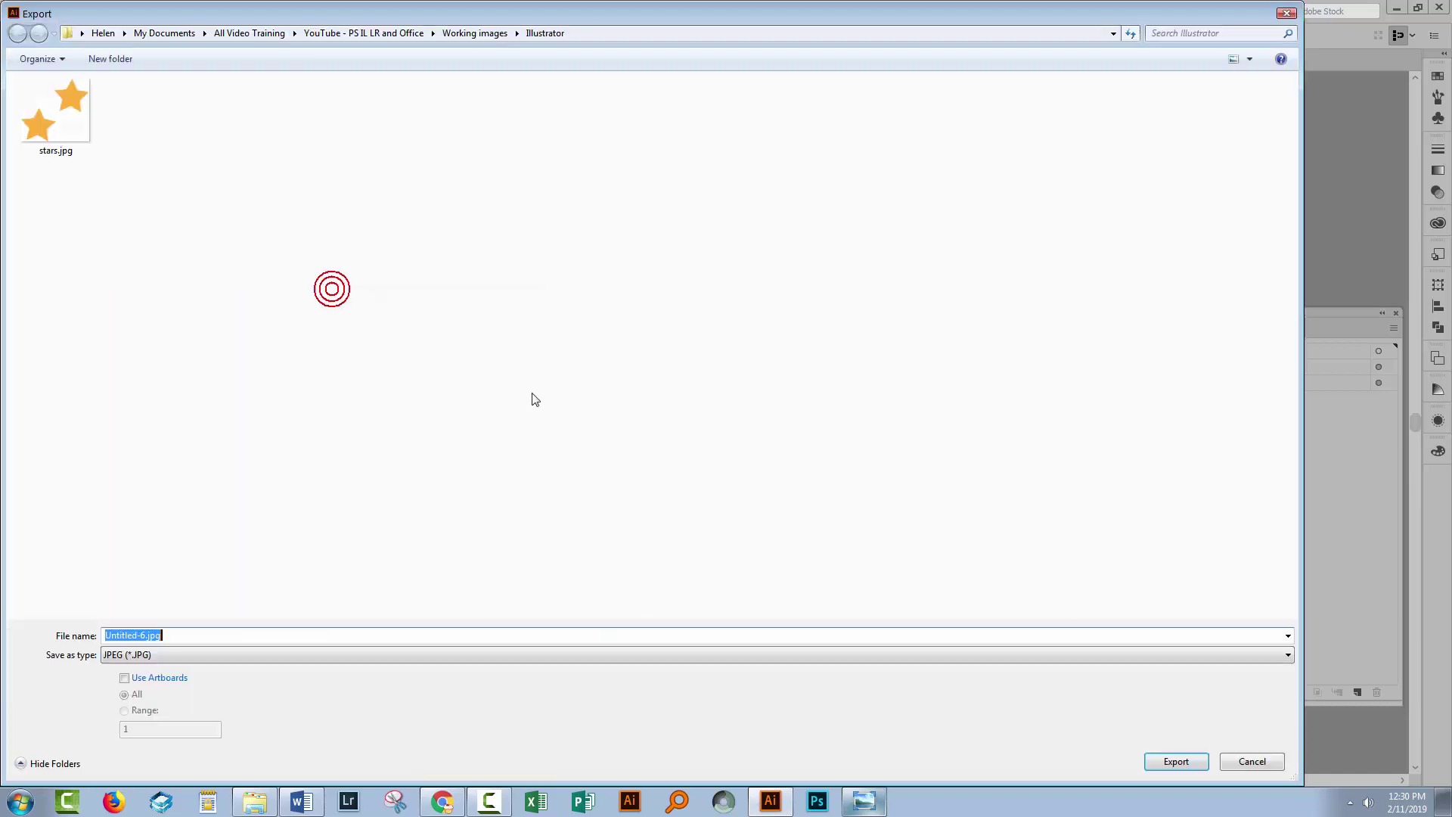
click(142, 655)
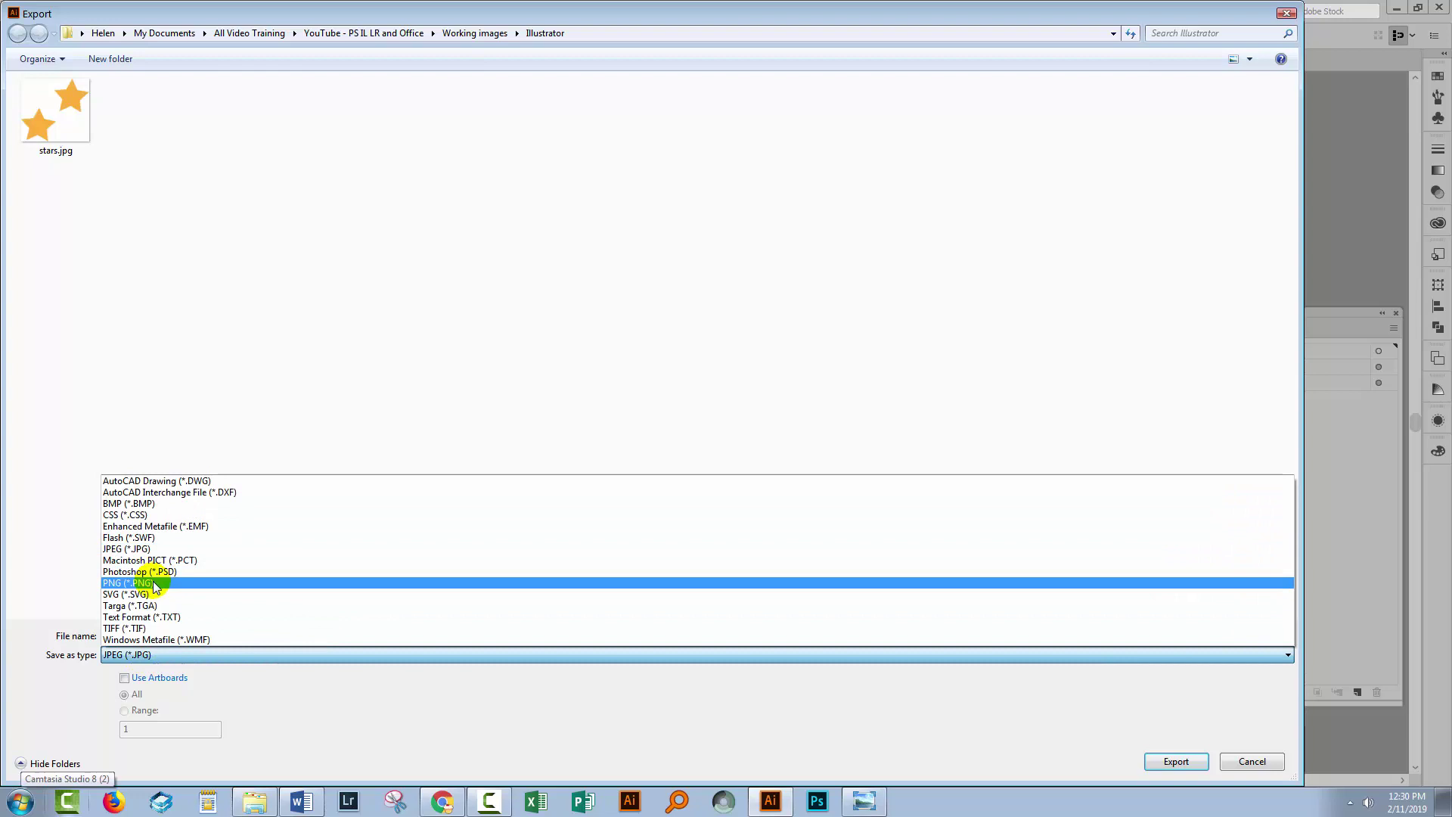
click(155, 587)
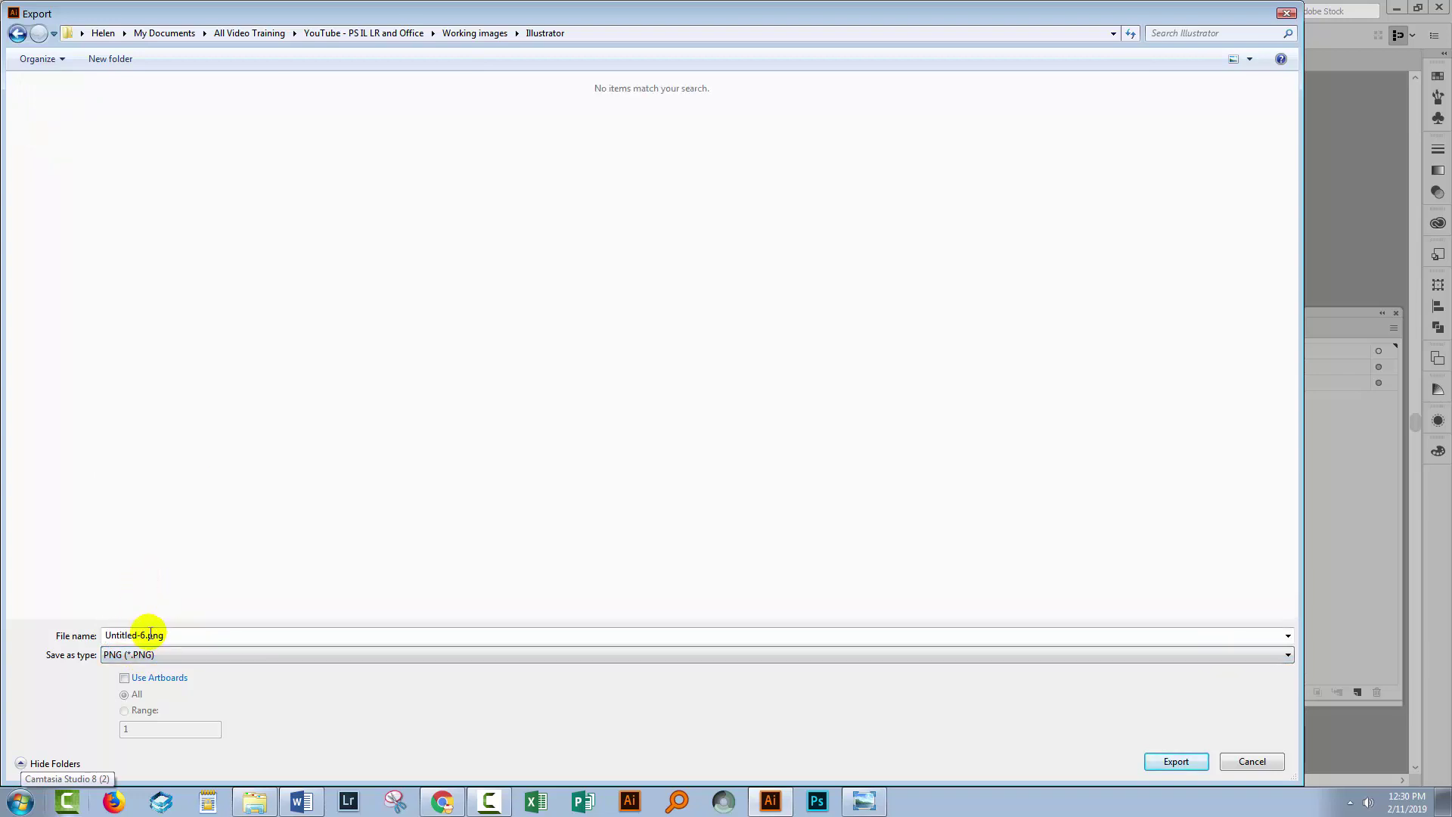
double_click(137, 634)
text(stars)
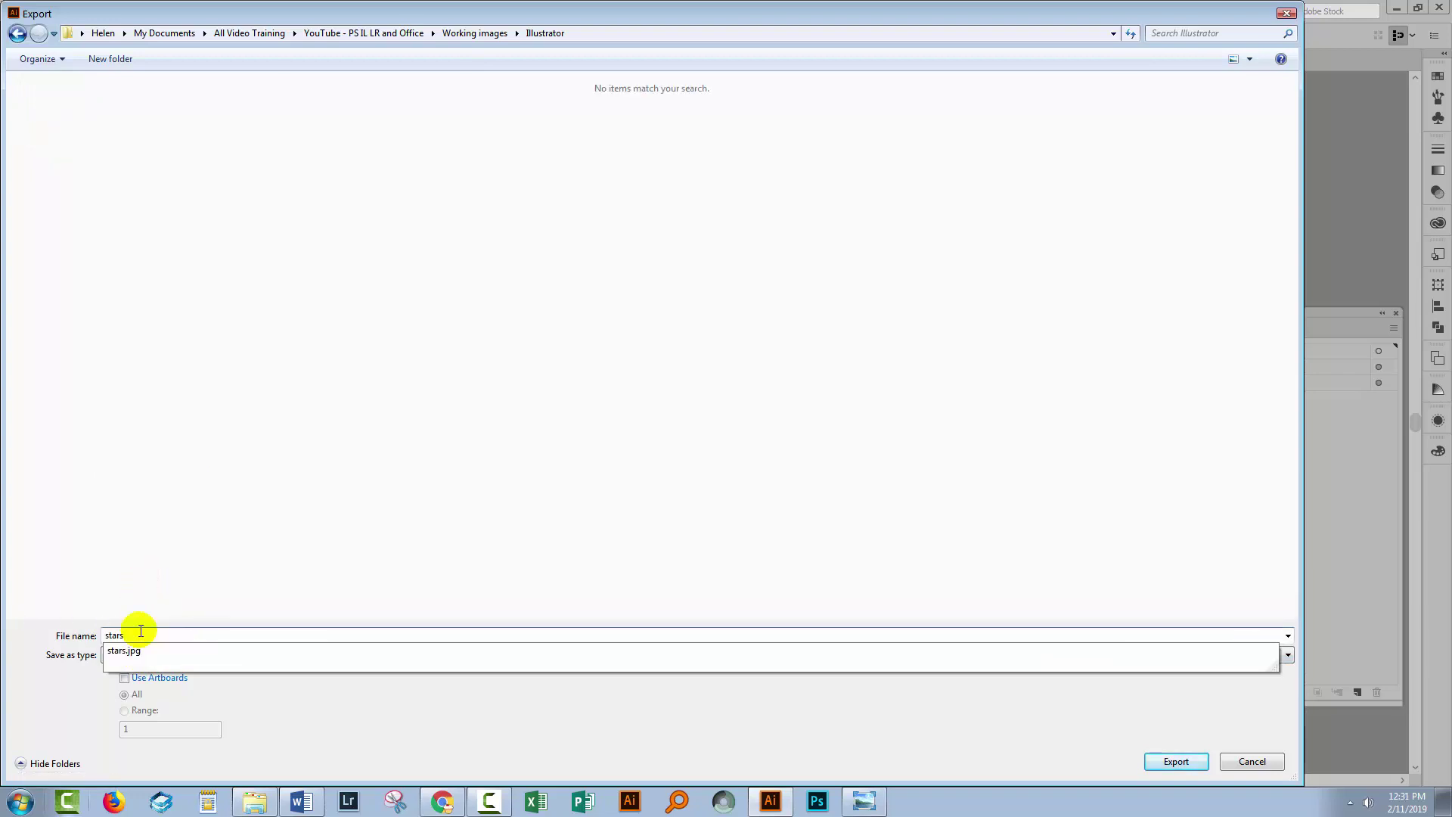
click(1174, 762)
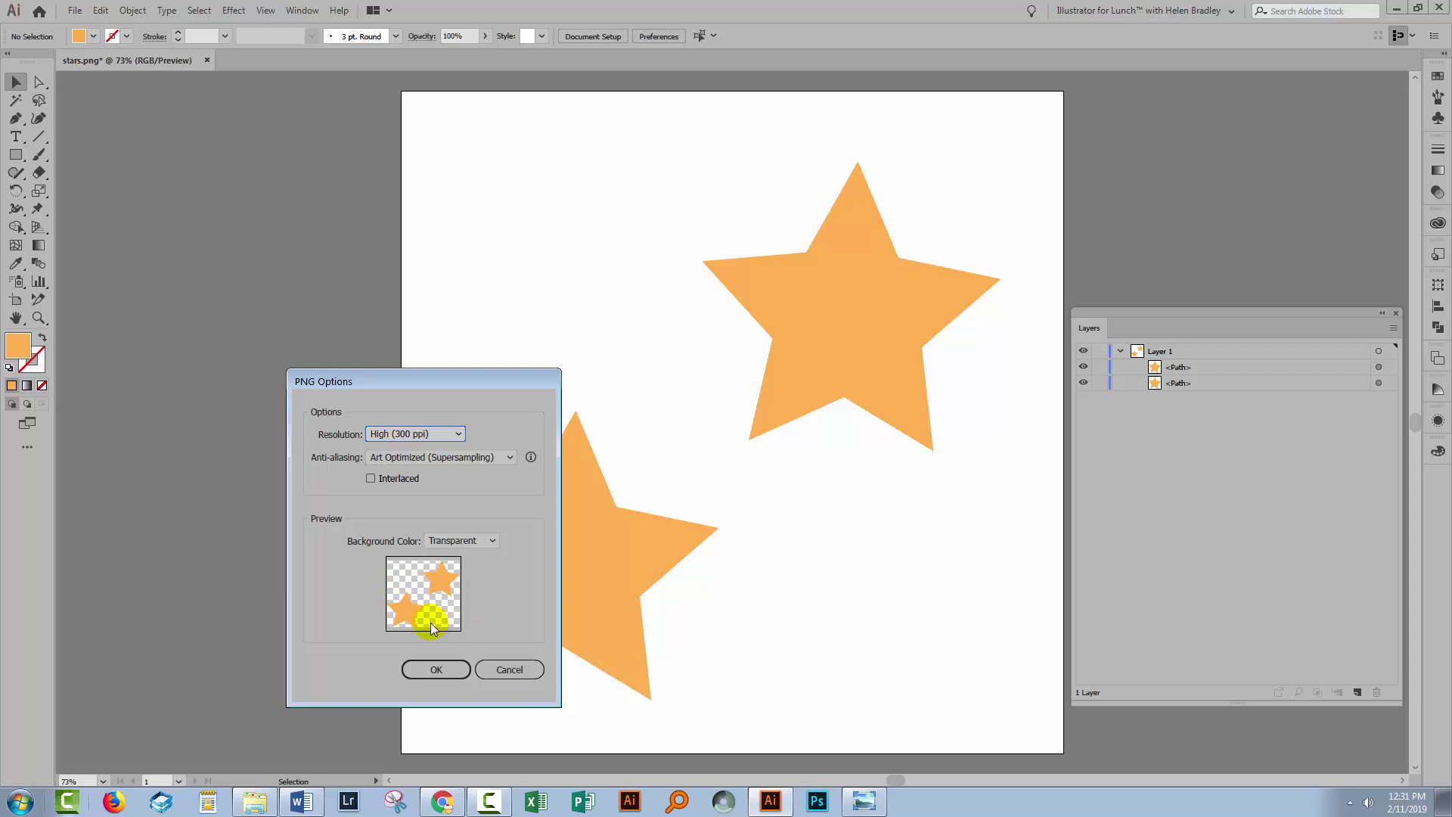
- Keep PNG options at 300 ppi with a transparent background and finish the export
click(493, 538)
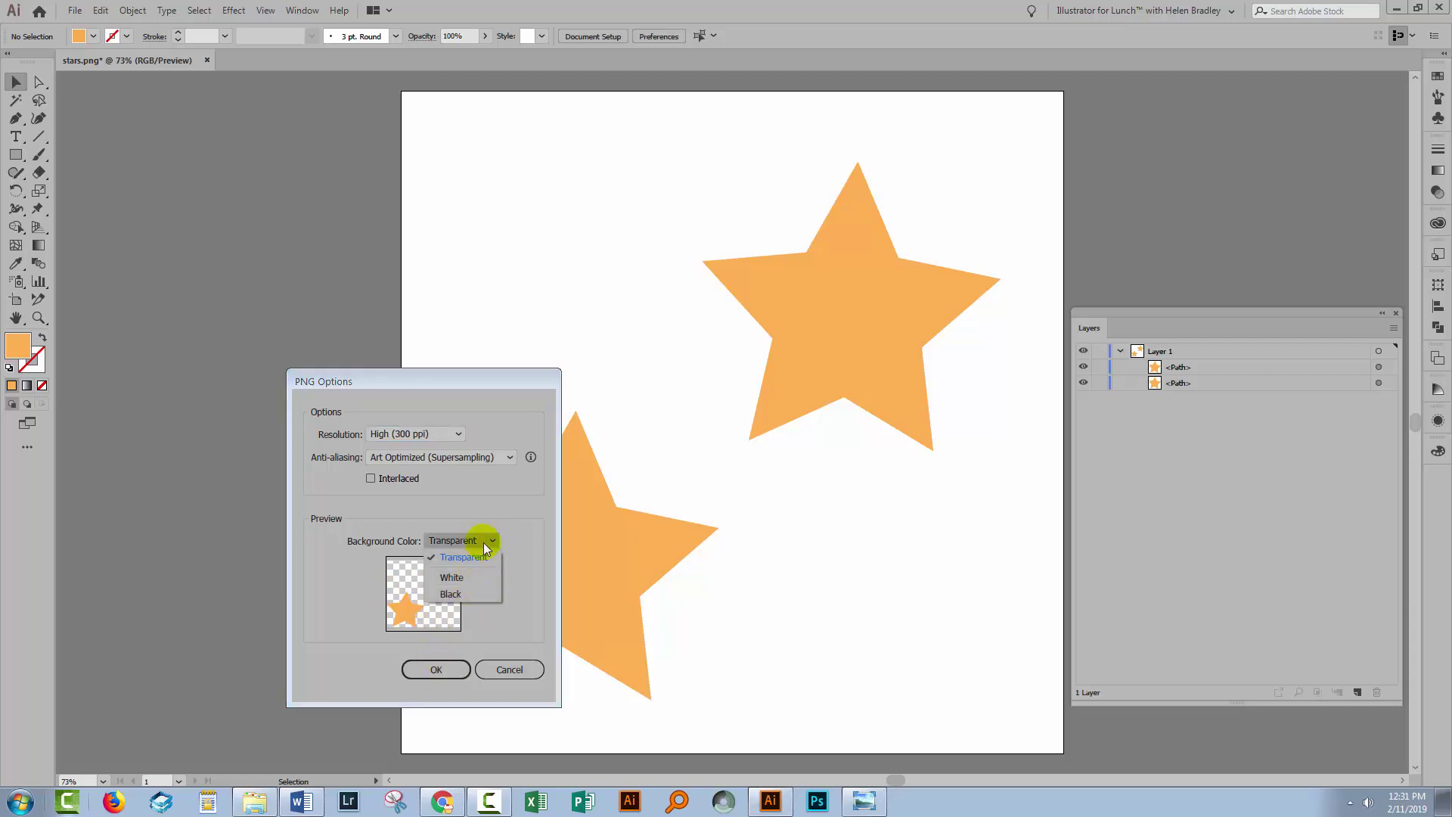
click(463, 558)
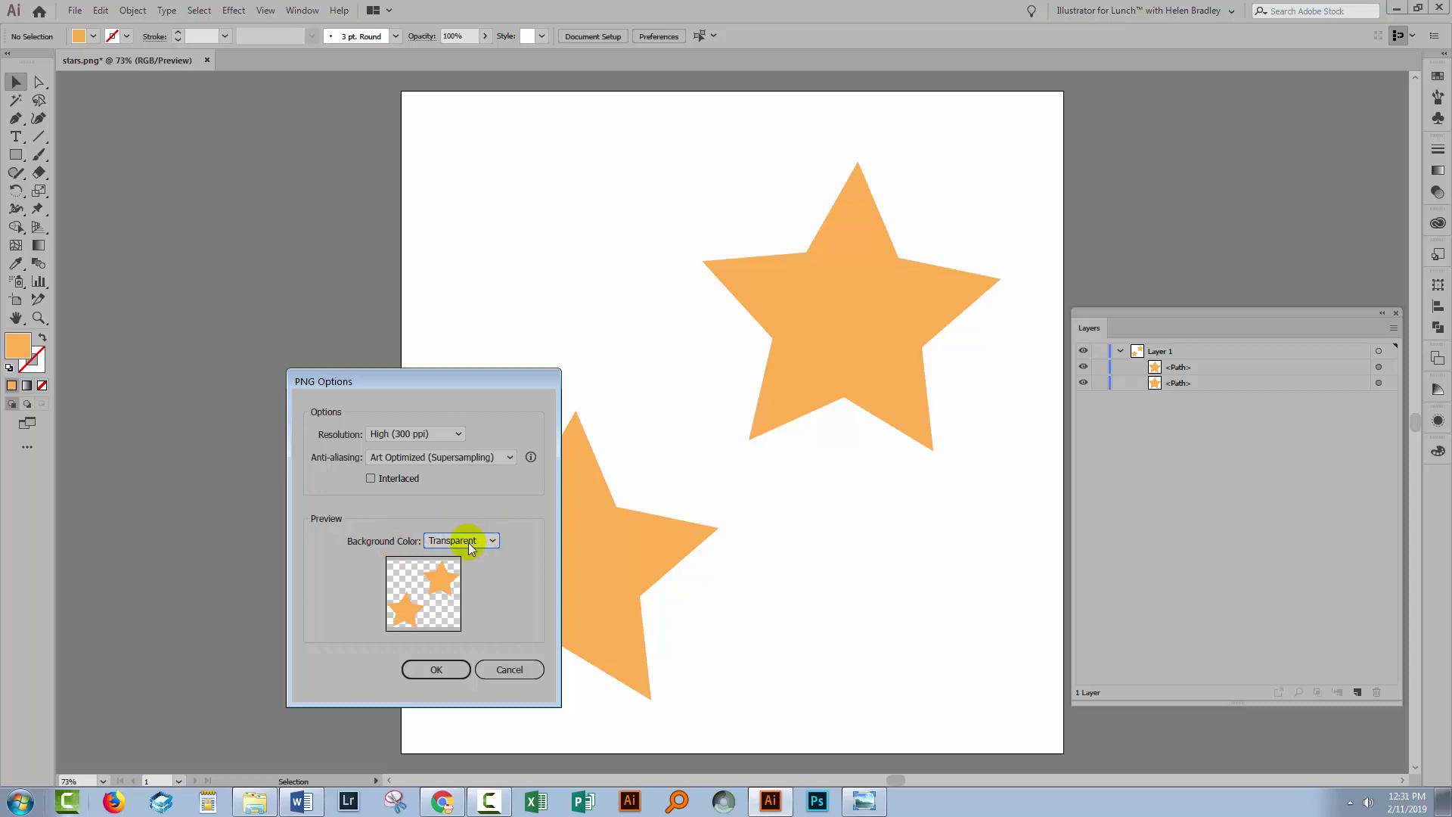
click(434, 670)
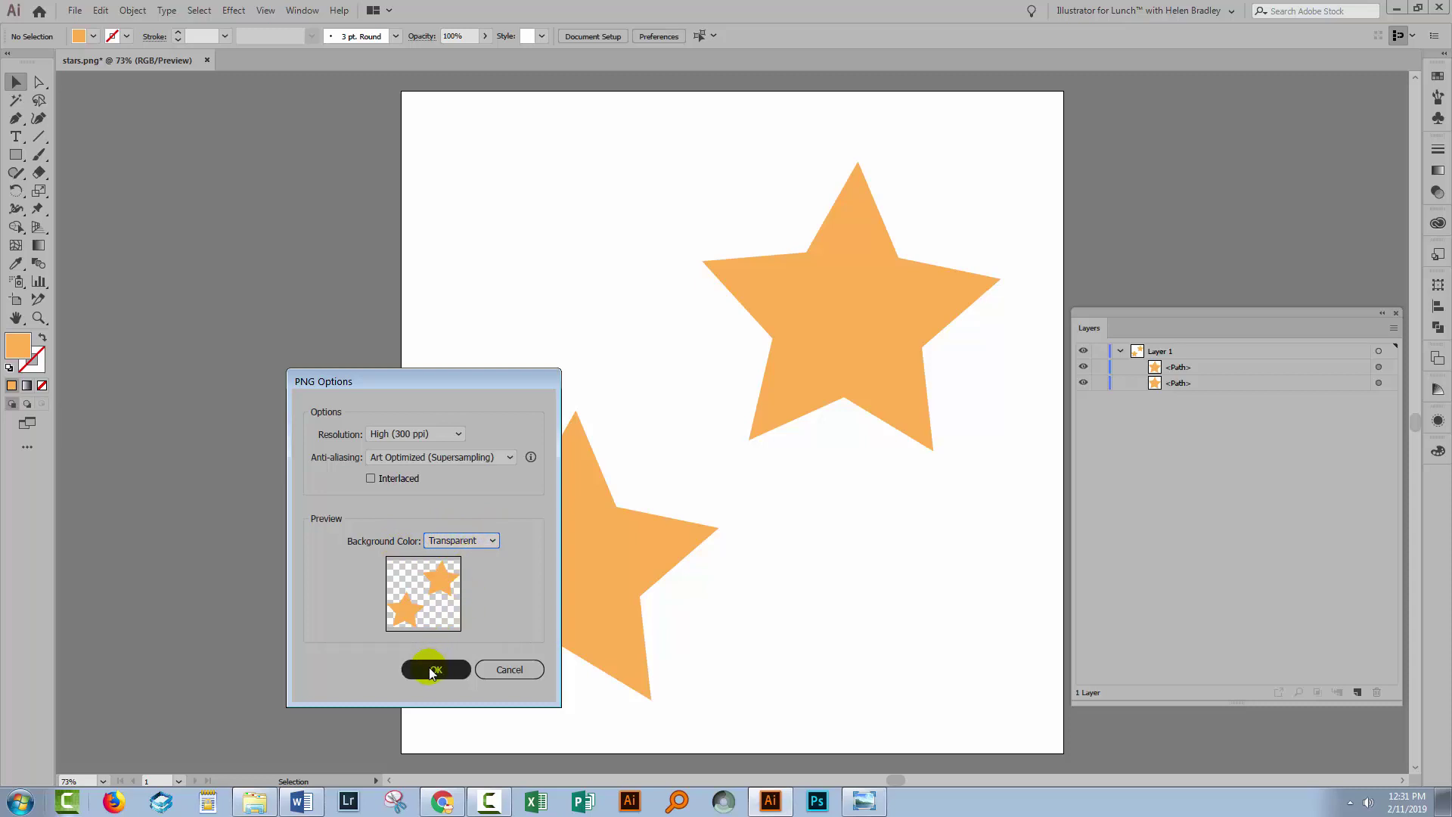
click(433, 671)
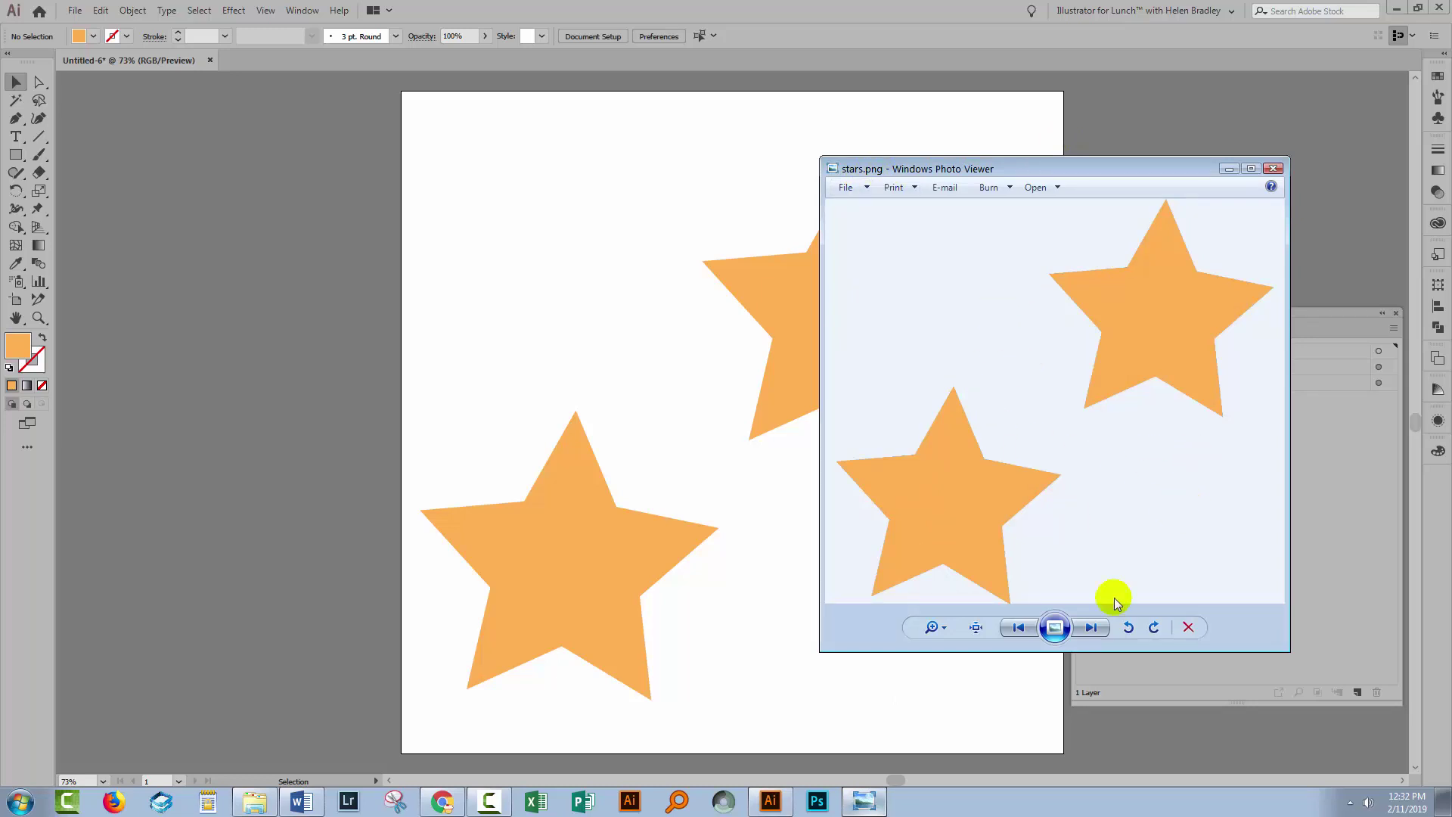
- Flip between stars.jpg and stars.png to compare white versus transparent backgrounds, then close the viewer
click(1018, 627)
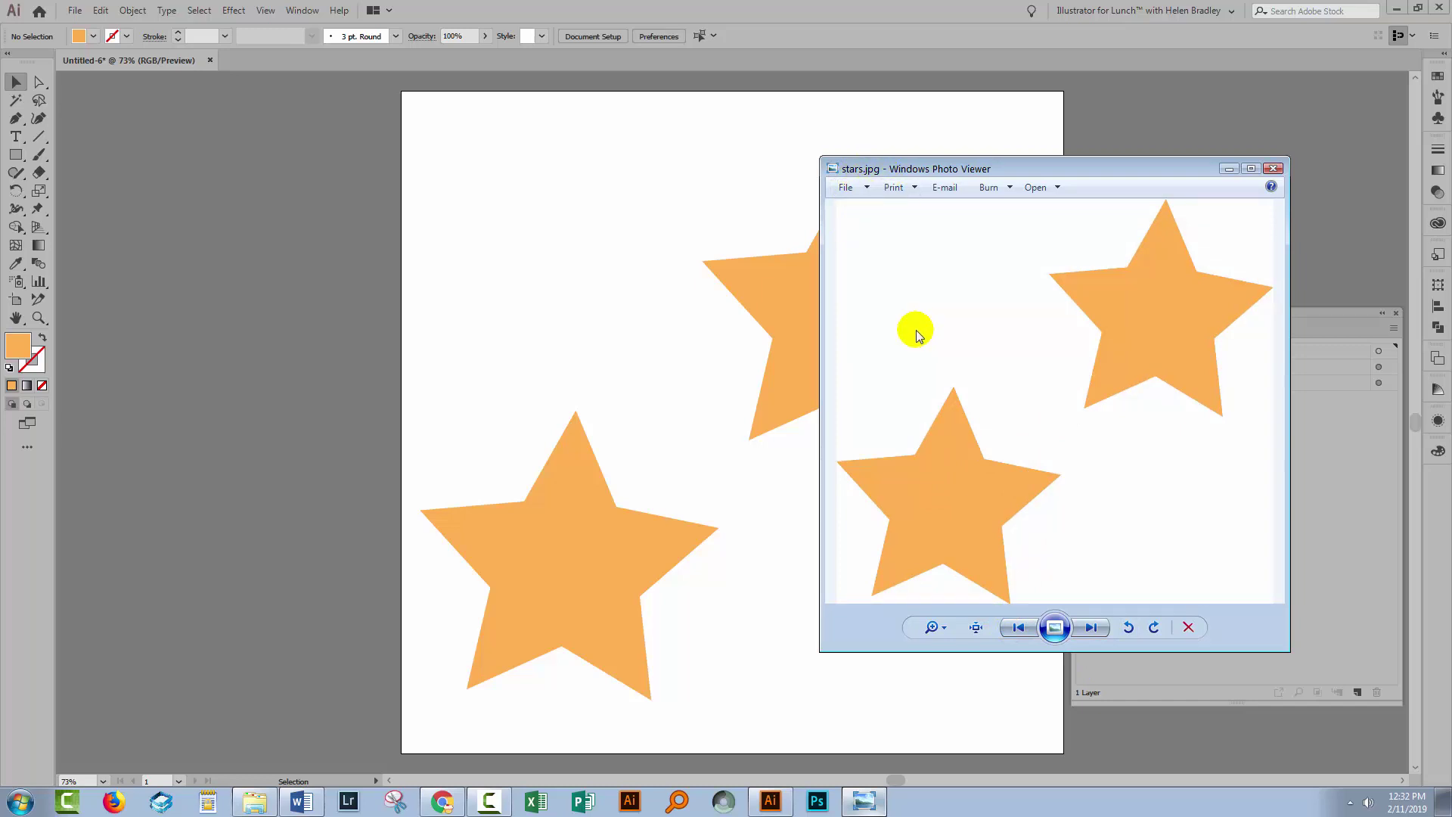
click(1091, 628)
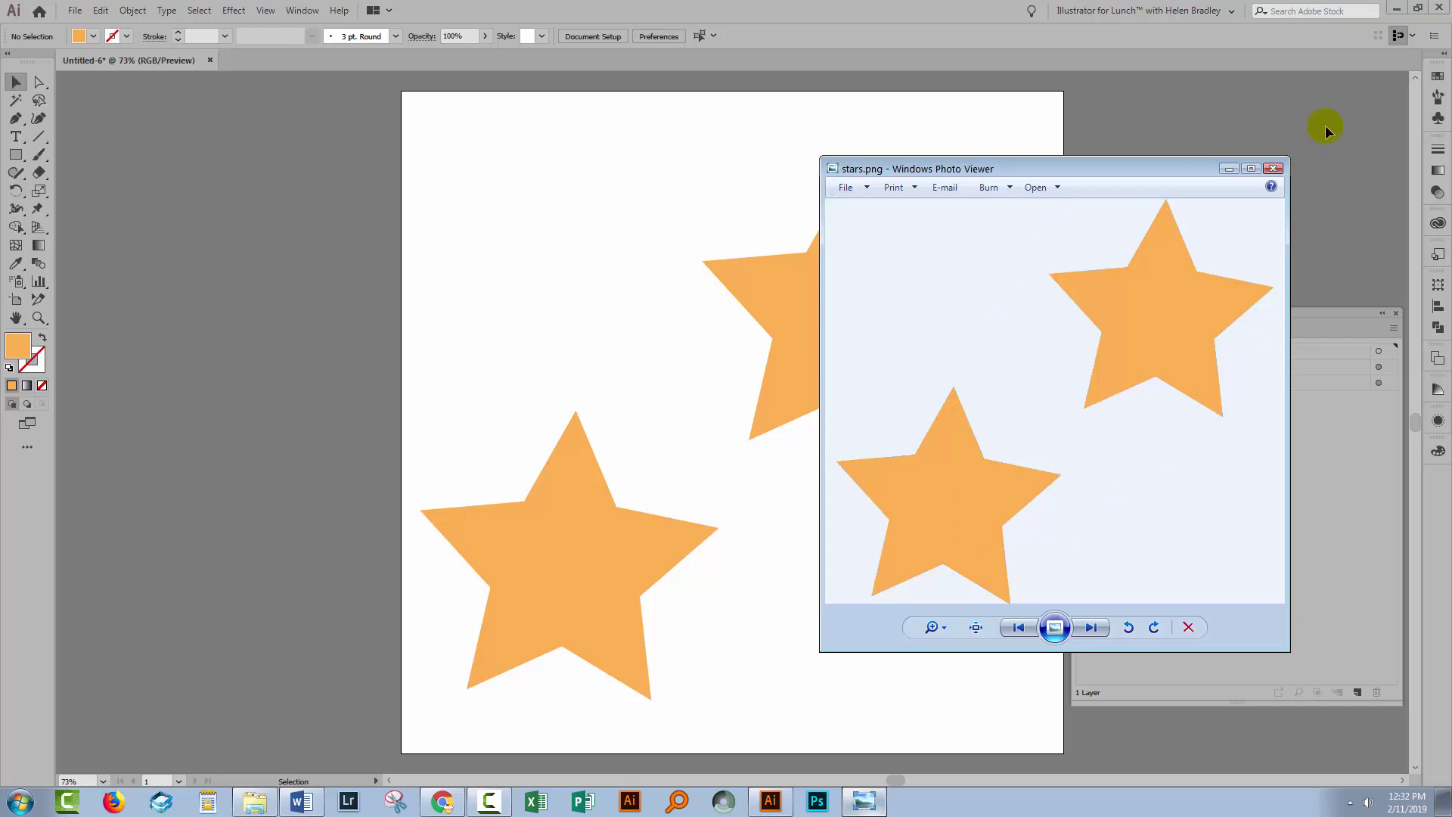
click(1274, 169)
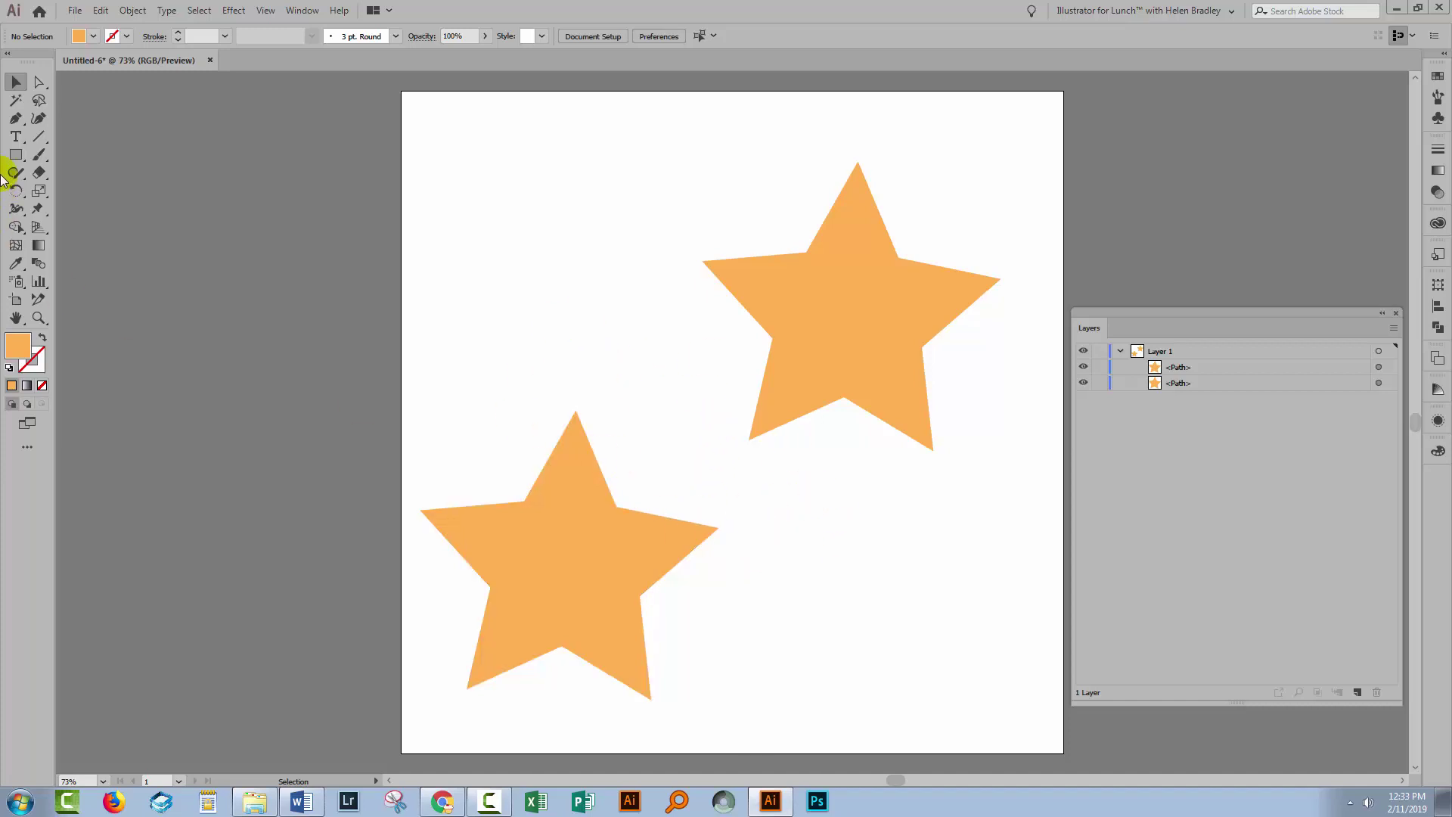
- Draw a 1200 × 1200 px rectangle and fill it with a pink swatch
click(16, 154)
click(512, 254)
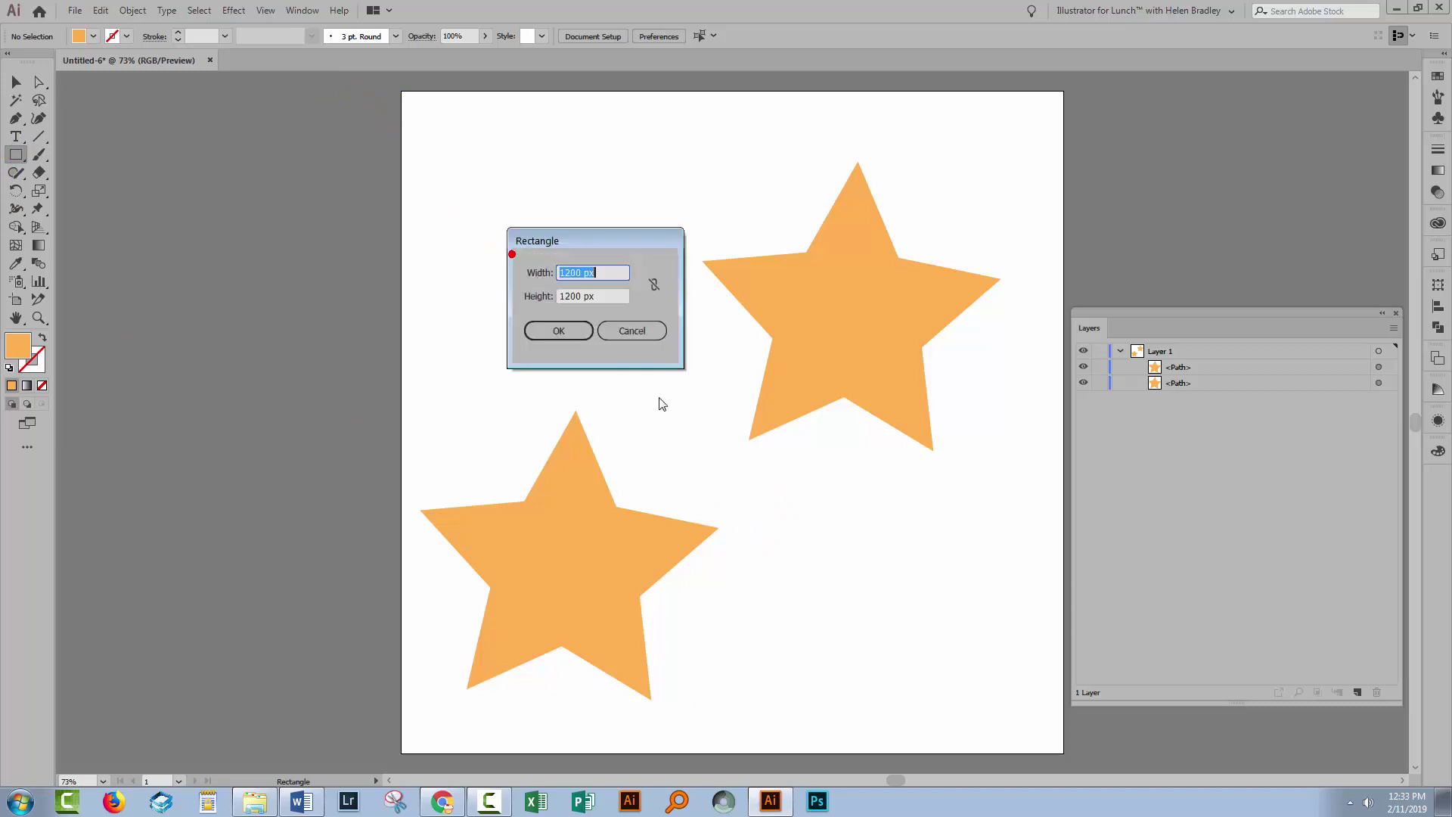
click(557, 327)
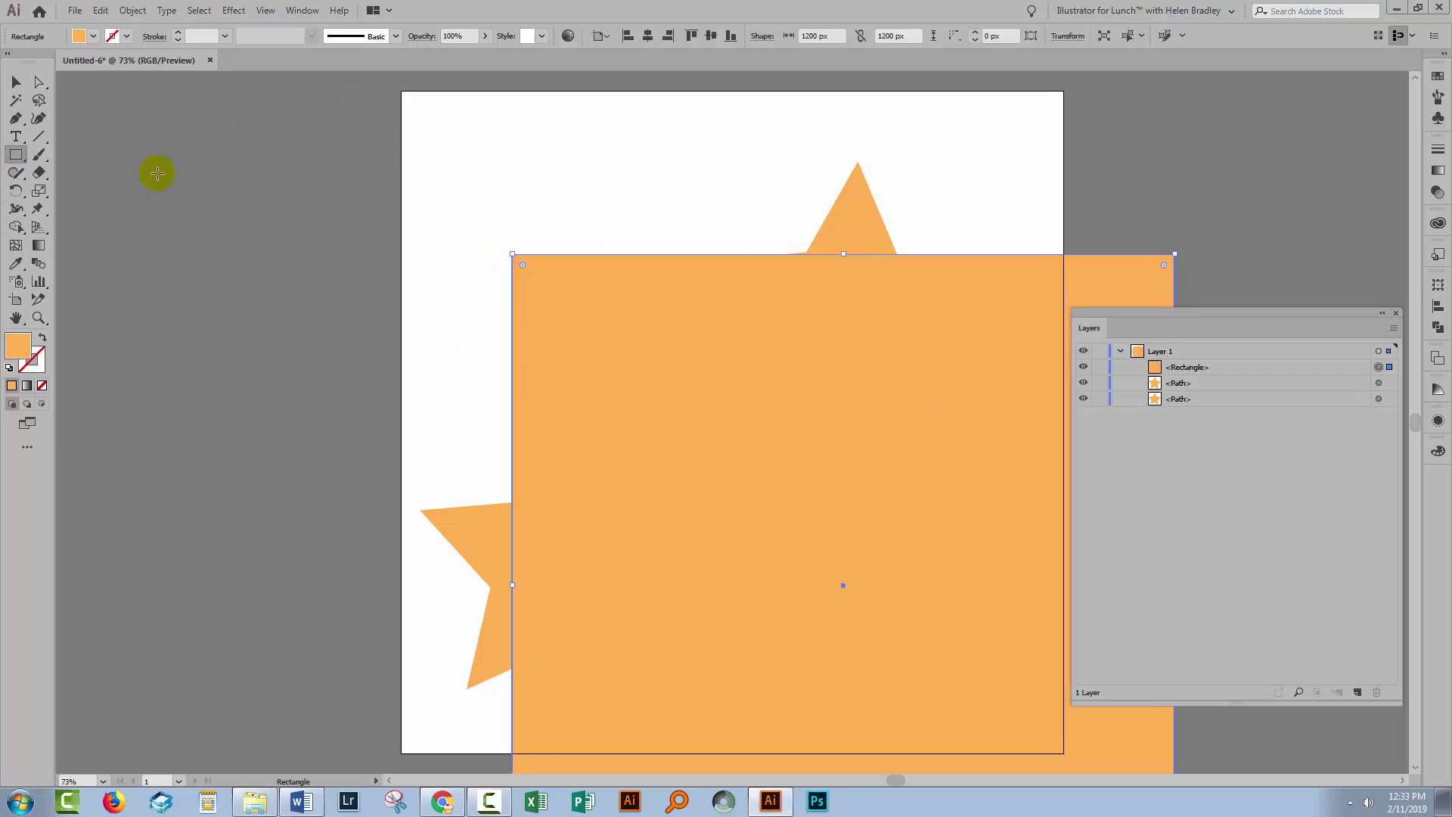
click(1438, 76)
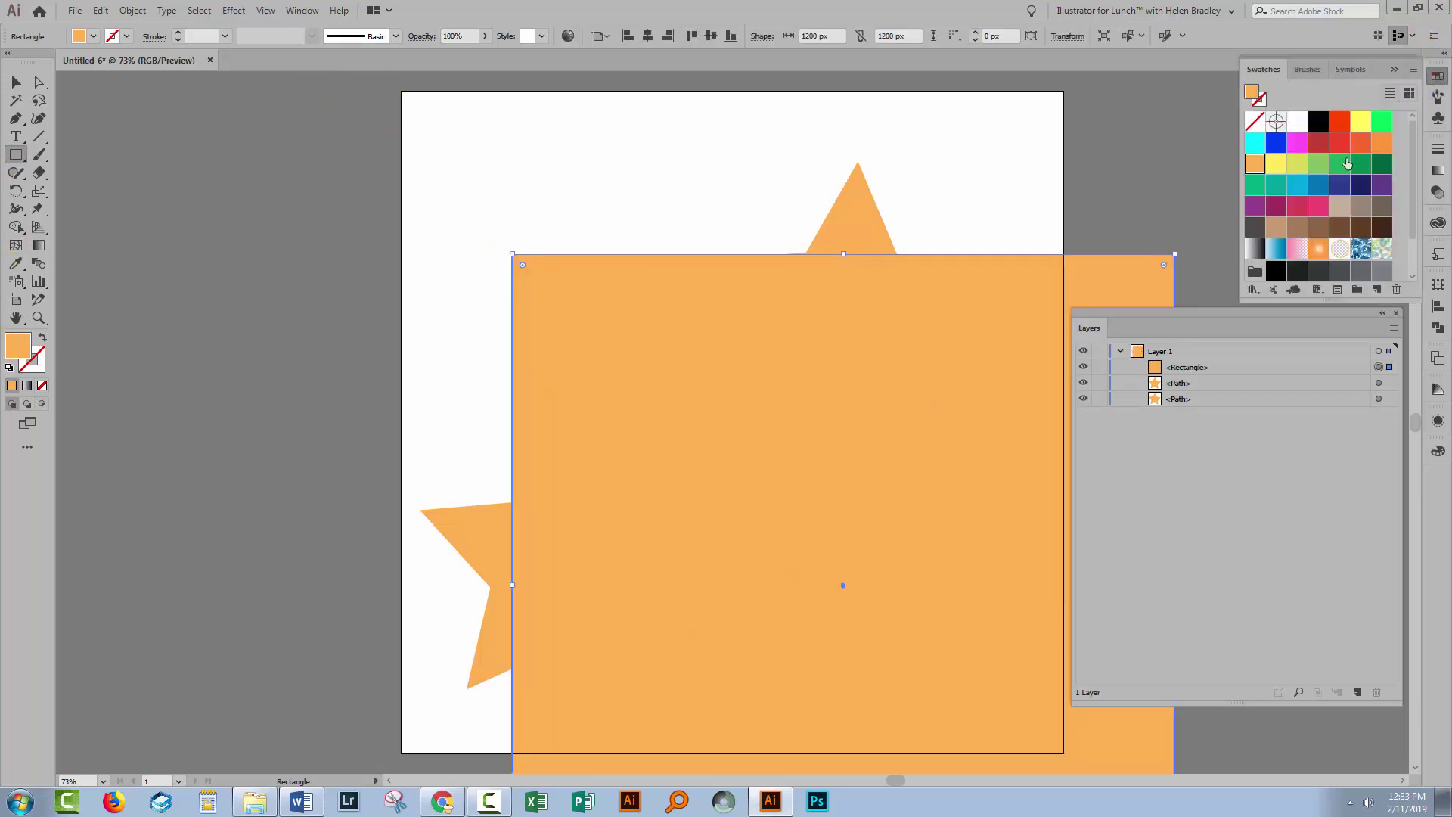
click(1319, 206)
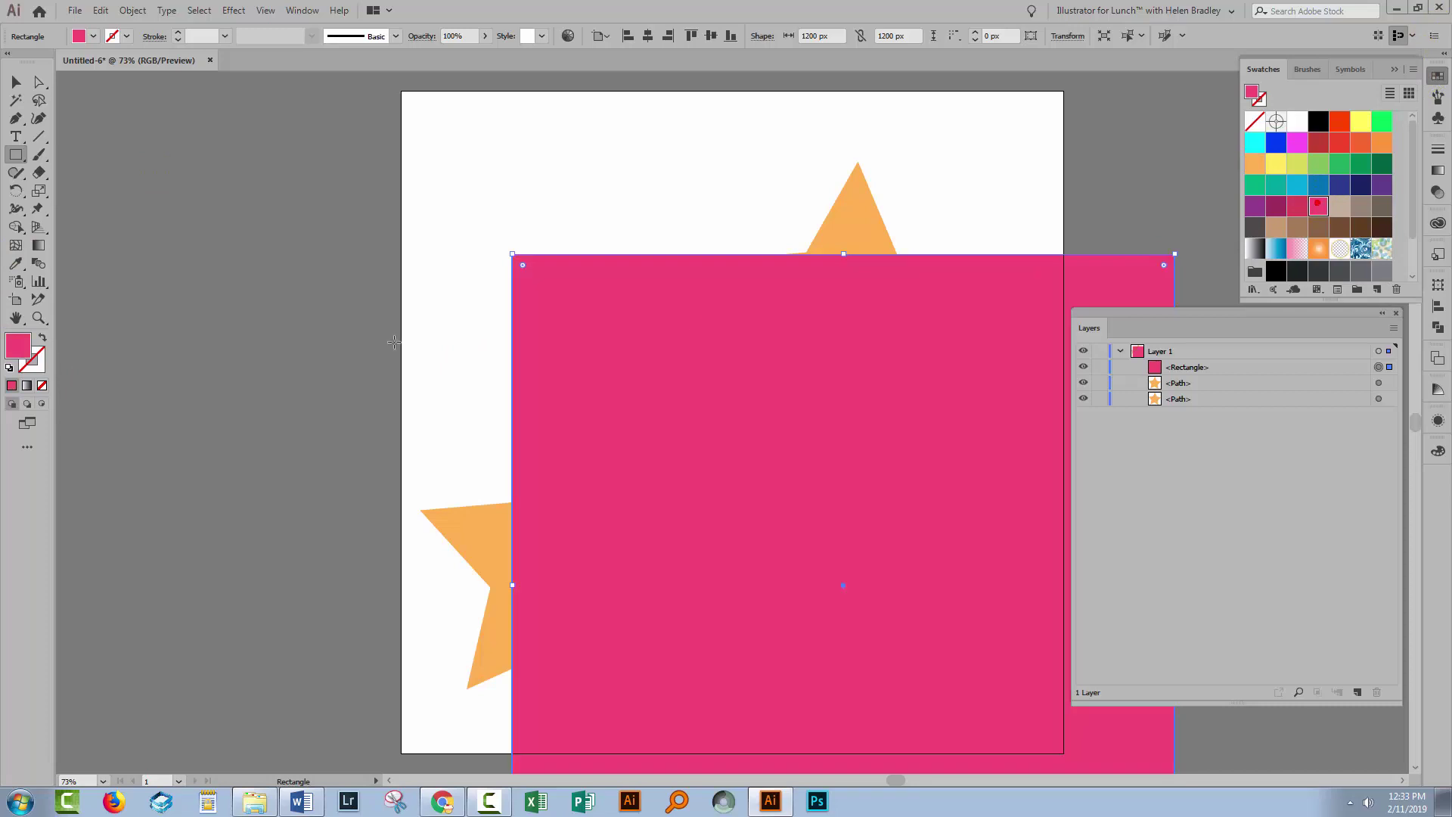
- Send the pink rectangle behind both stars and centre it horizontally and vertically on the artboard
click(132, 10)
mouse_move(162, 45)
click(402, 92)
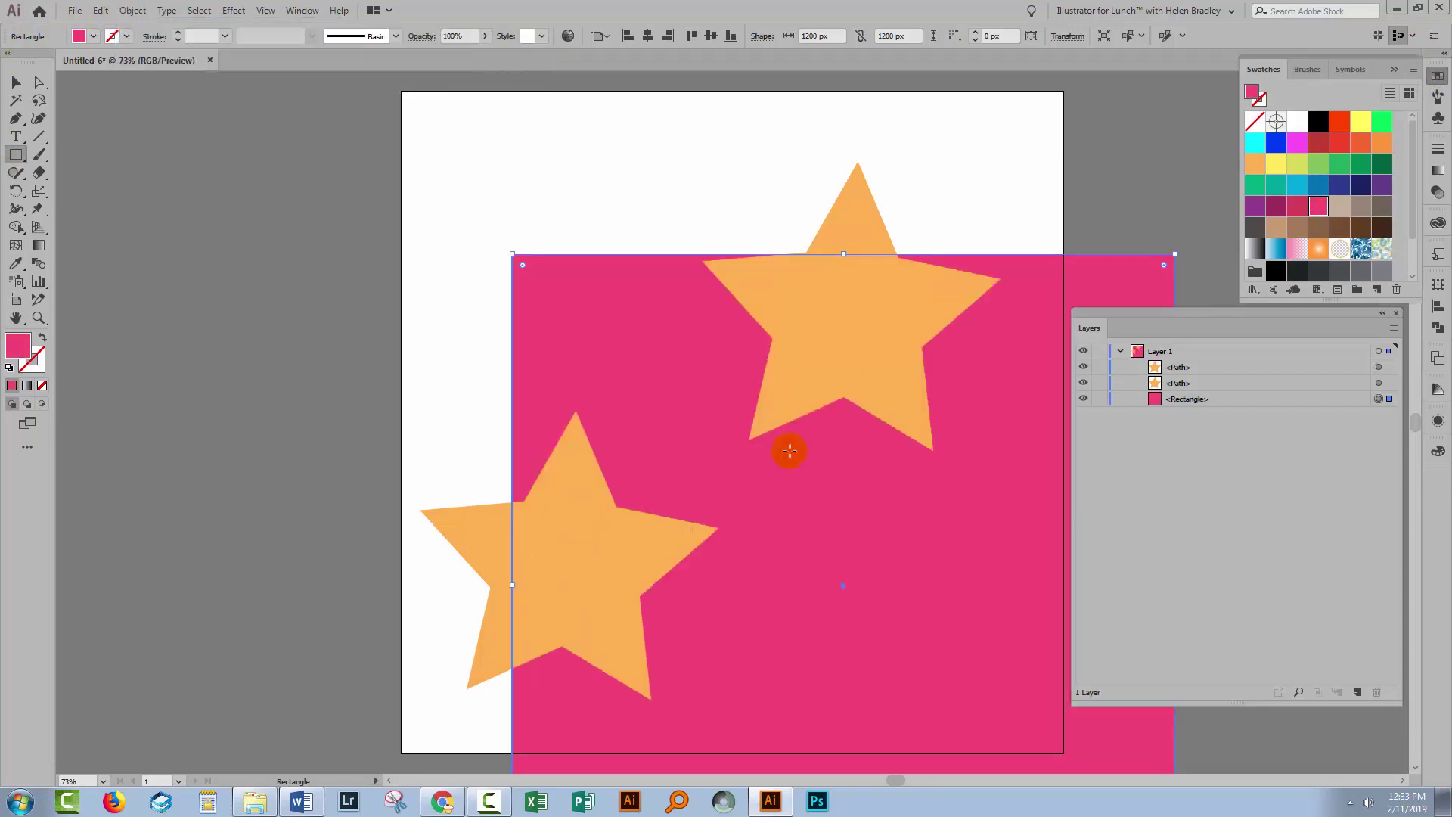
click(647, 36)
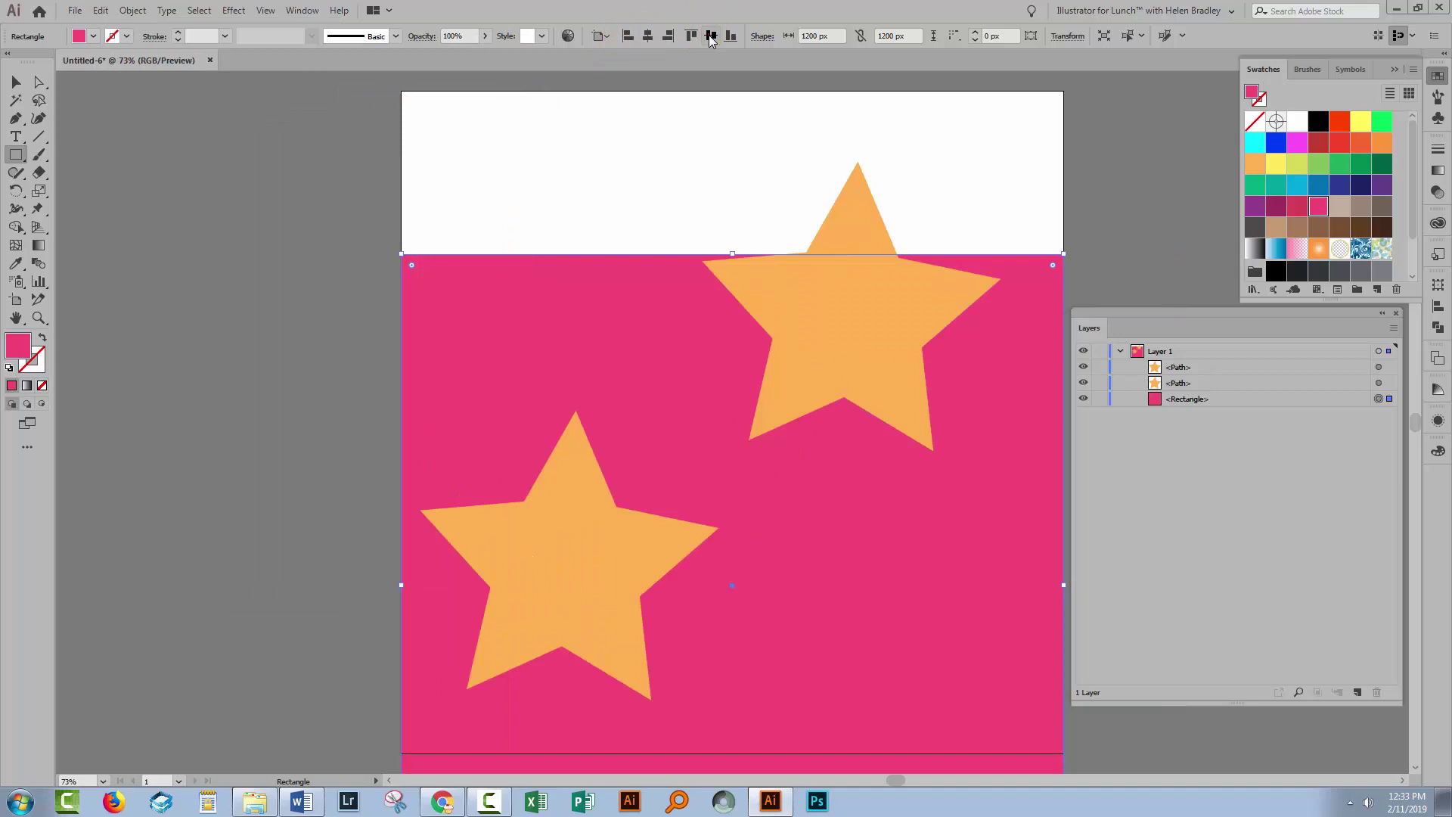
click(711, 37)
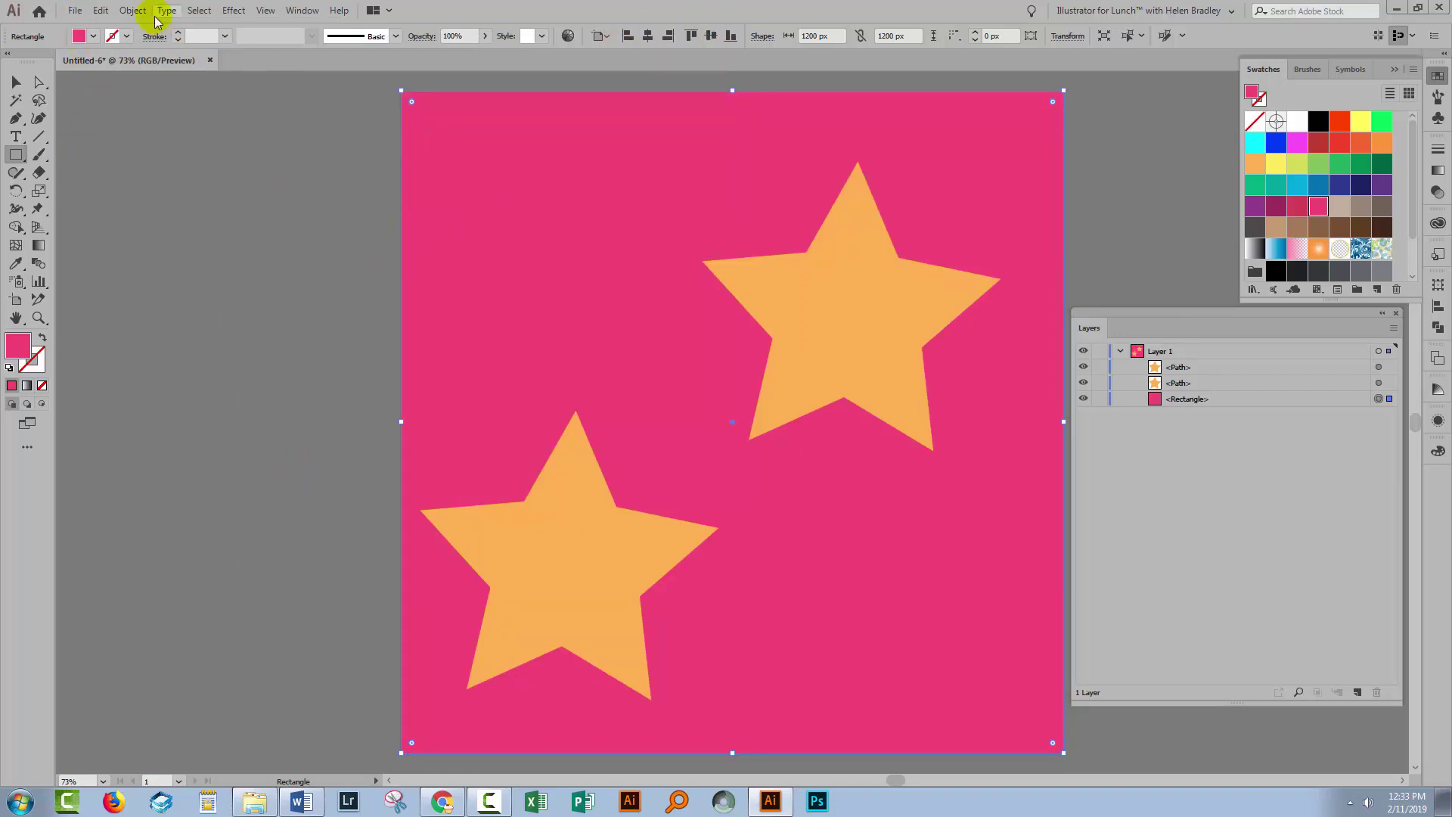
click(75, 11)
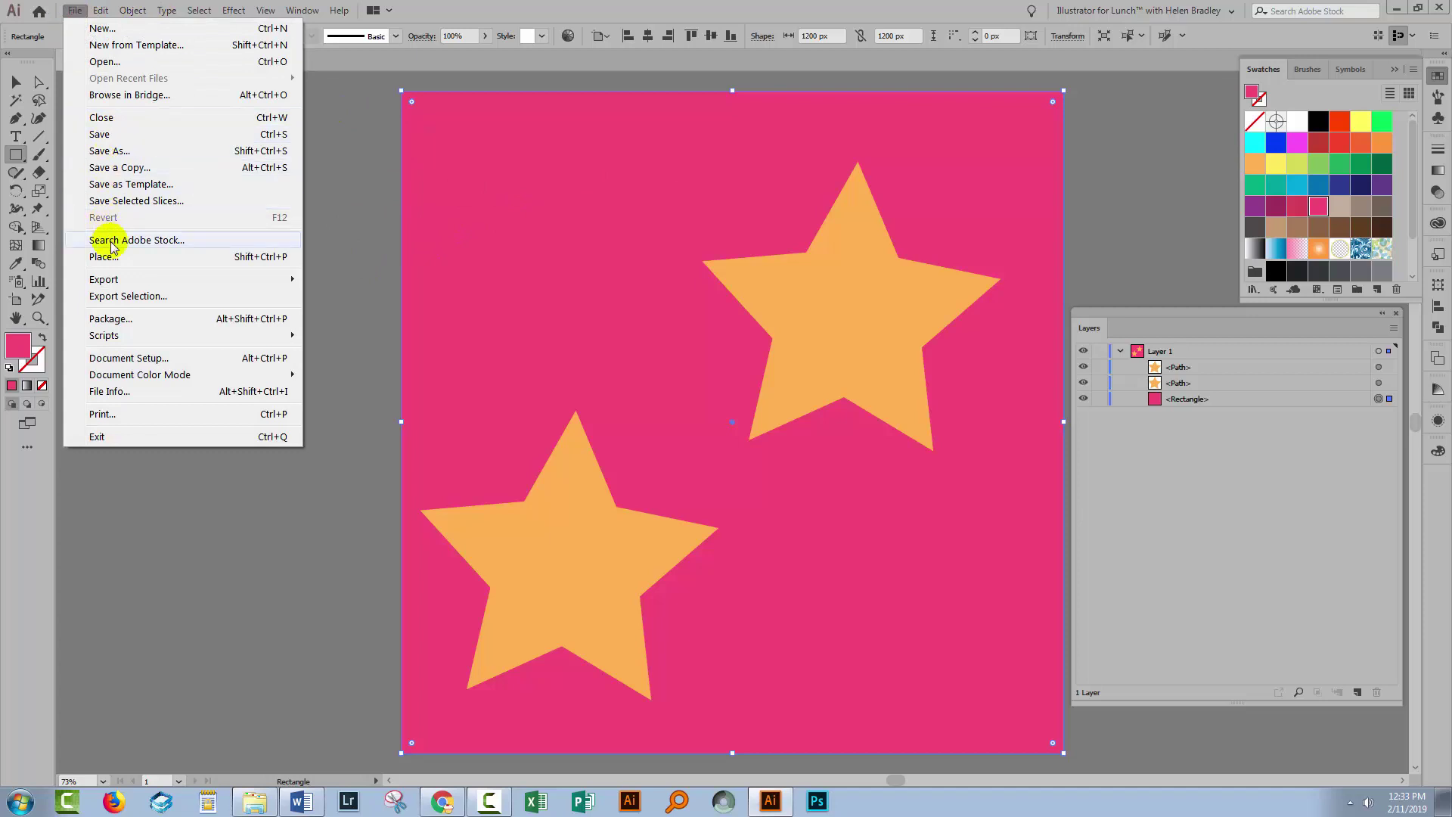
- Export the artwork as 'stars with pink' in PNG format, accepting the default PNG options
mouse_move(113, 281)
click(368, 299)
text(star)
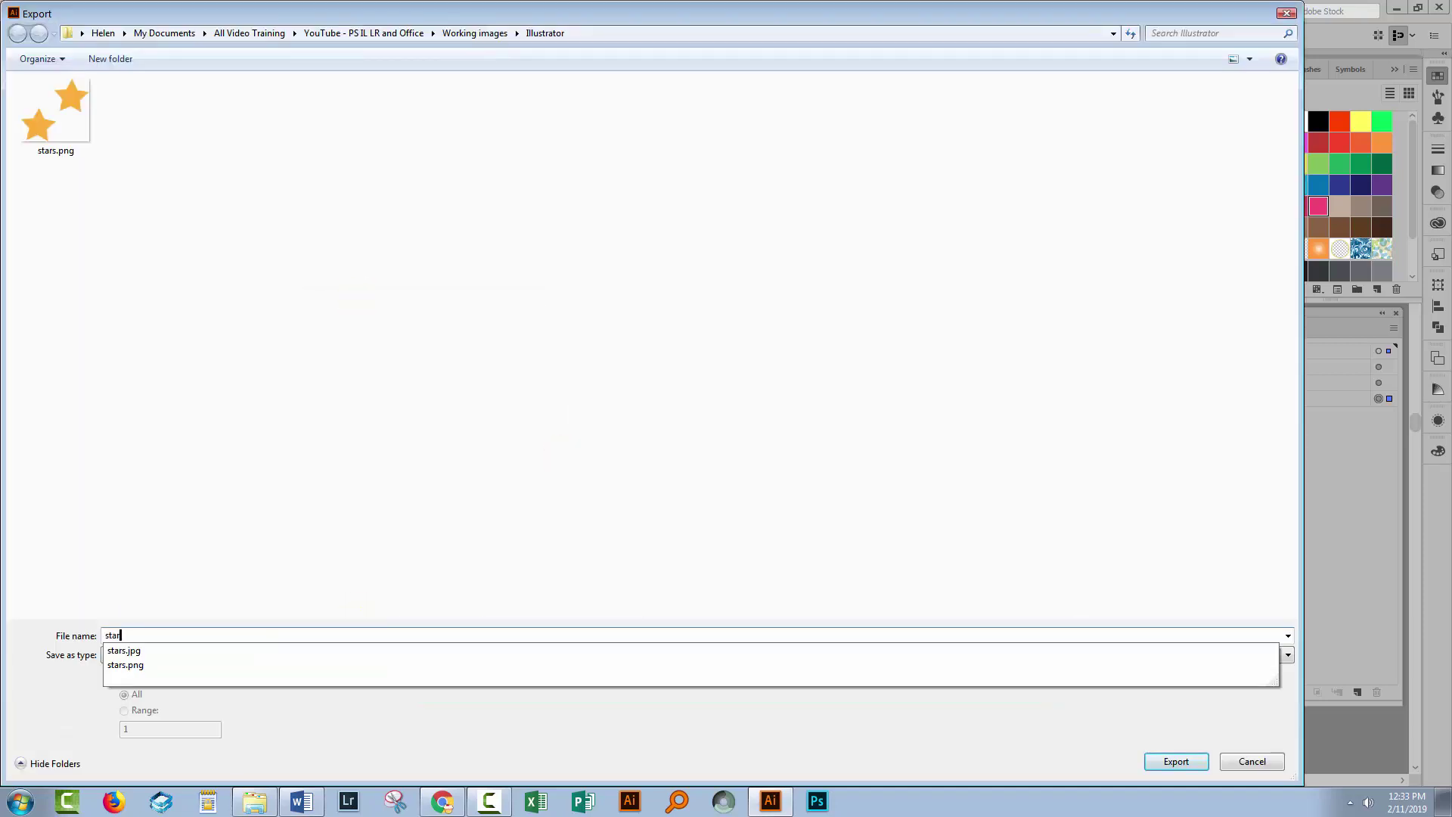
text(s with pink)
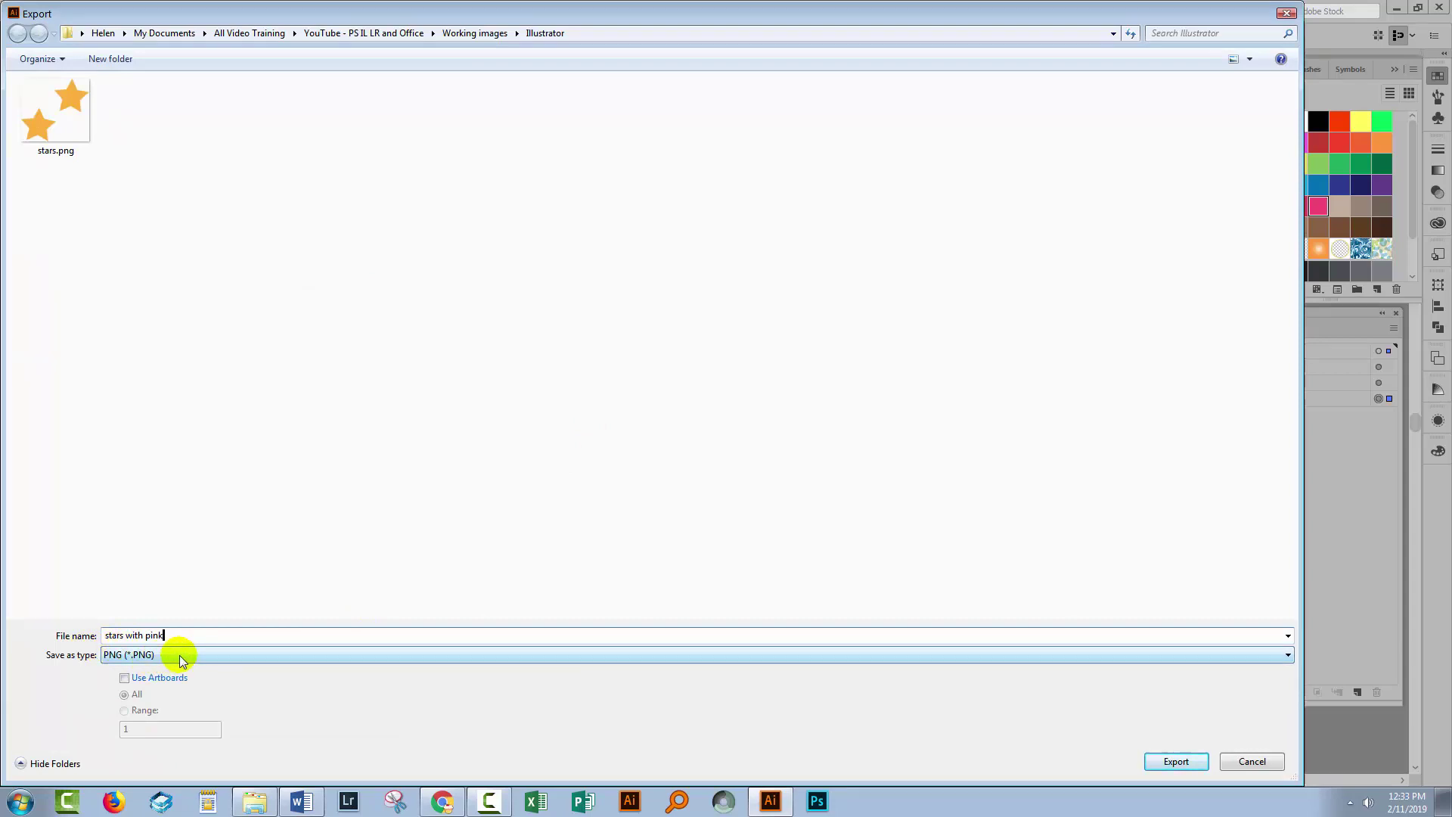
click(1177, 763)
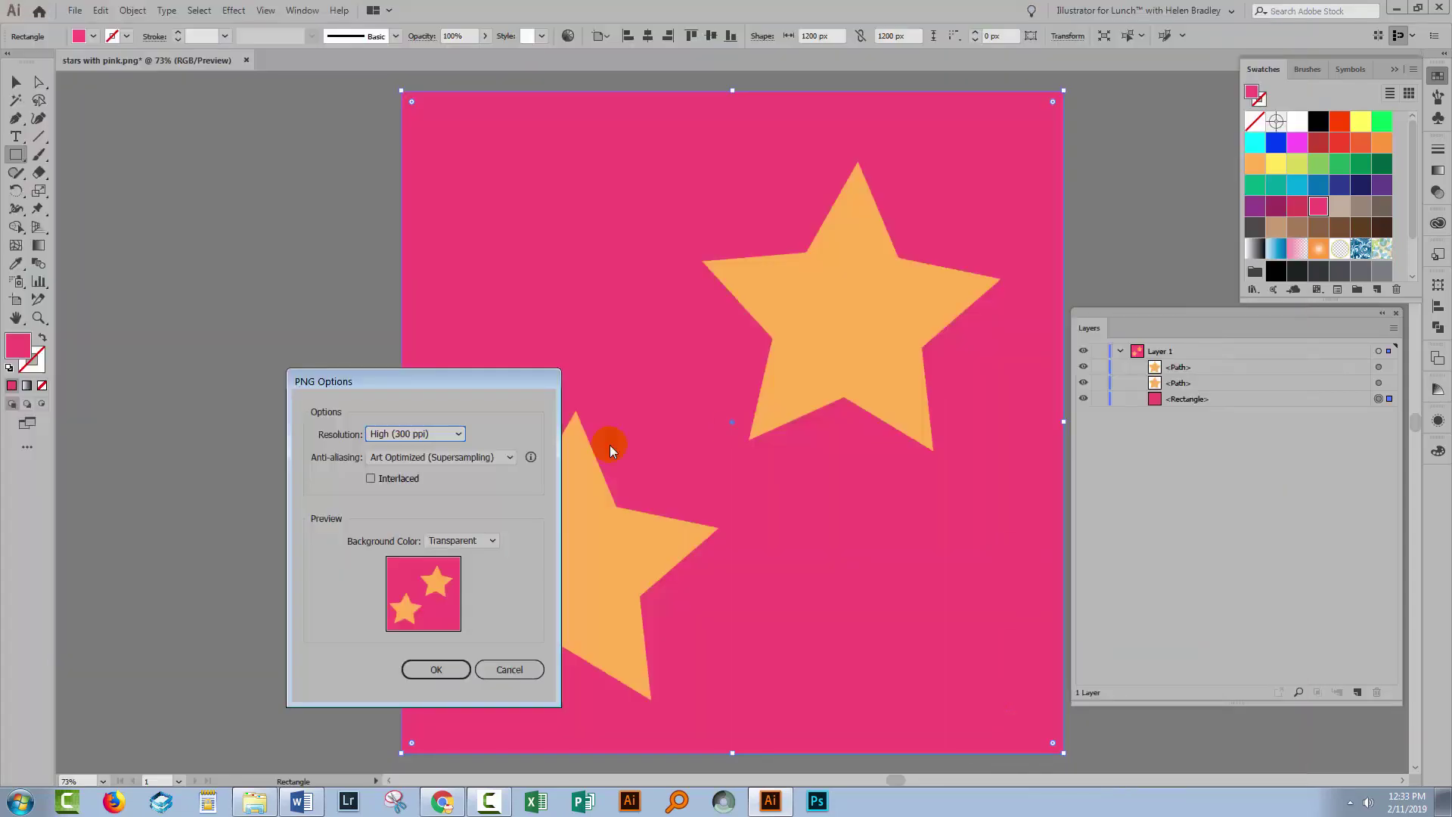
click(434, 671)
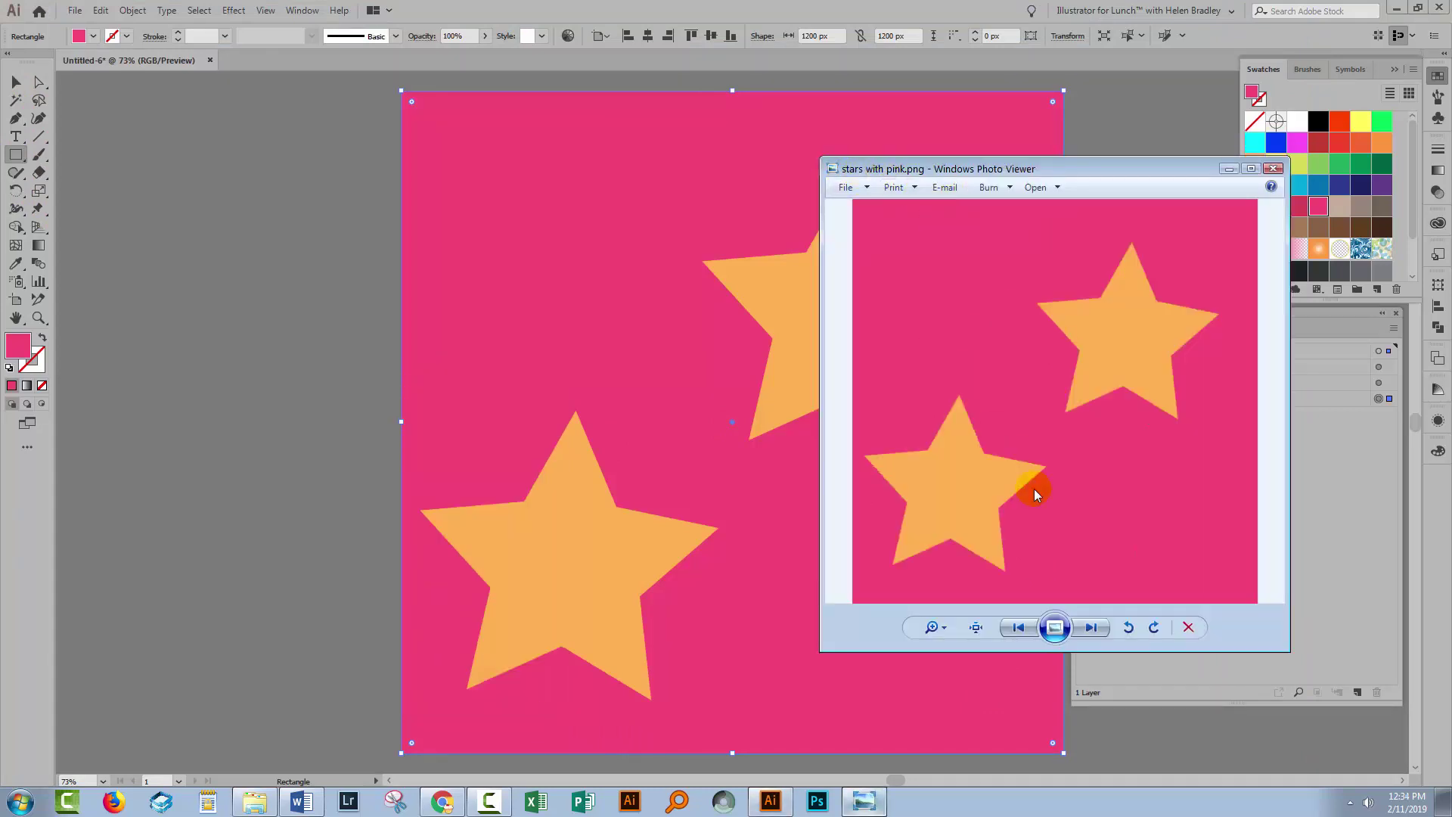
- Step back from stars with pink.png to stars.png, then to the white-backed stars.jpg
click(1015, 634)
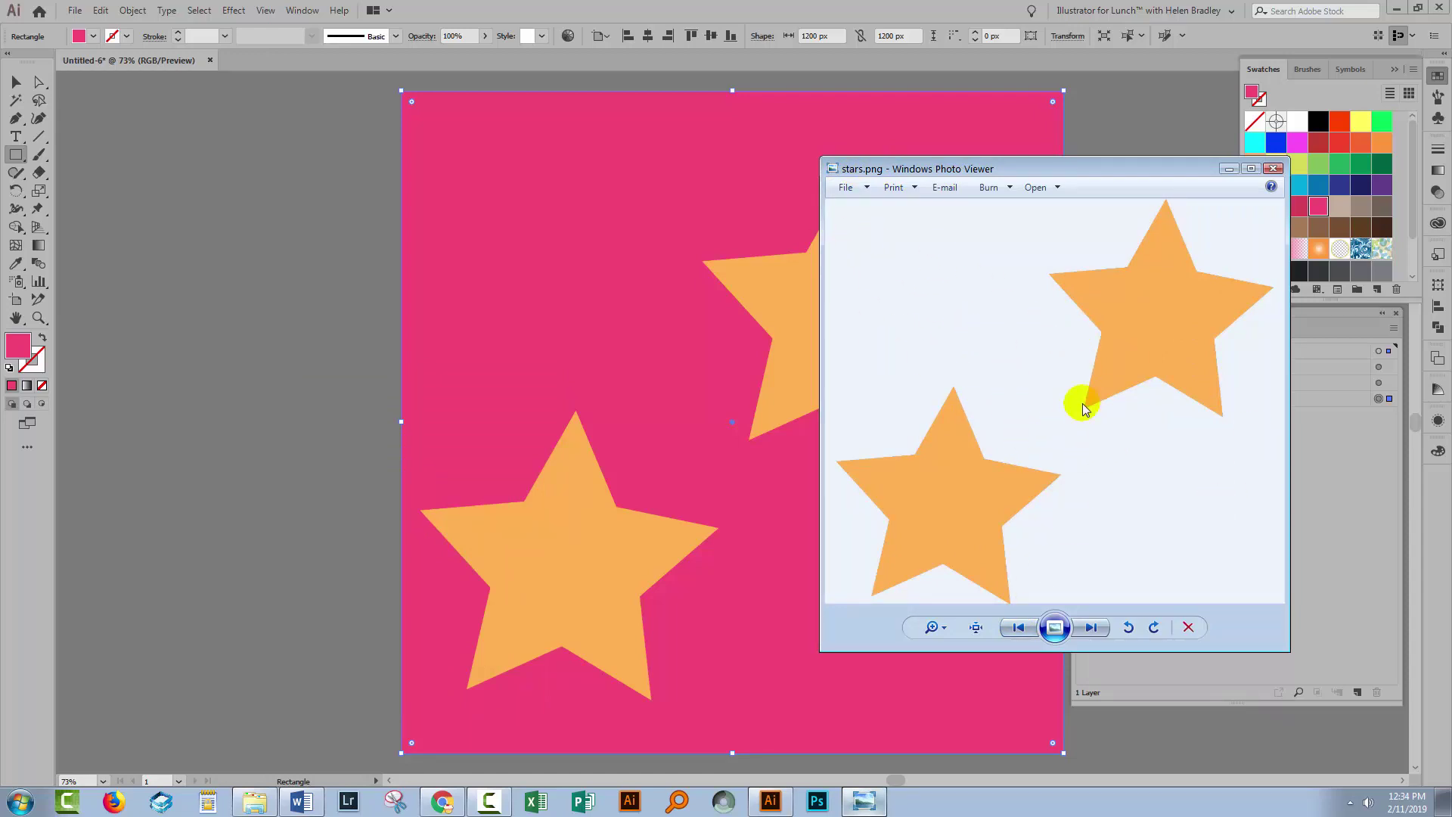
click(1018, 632)
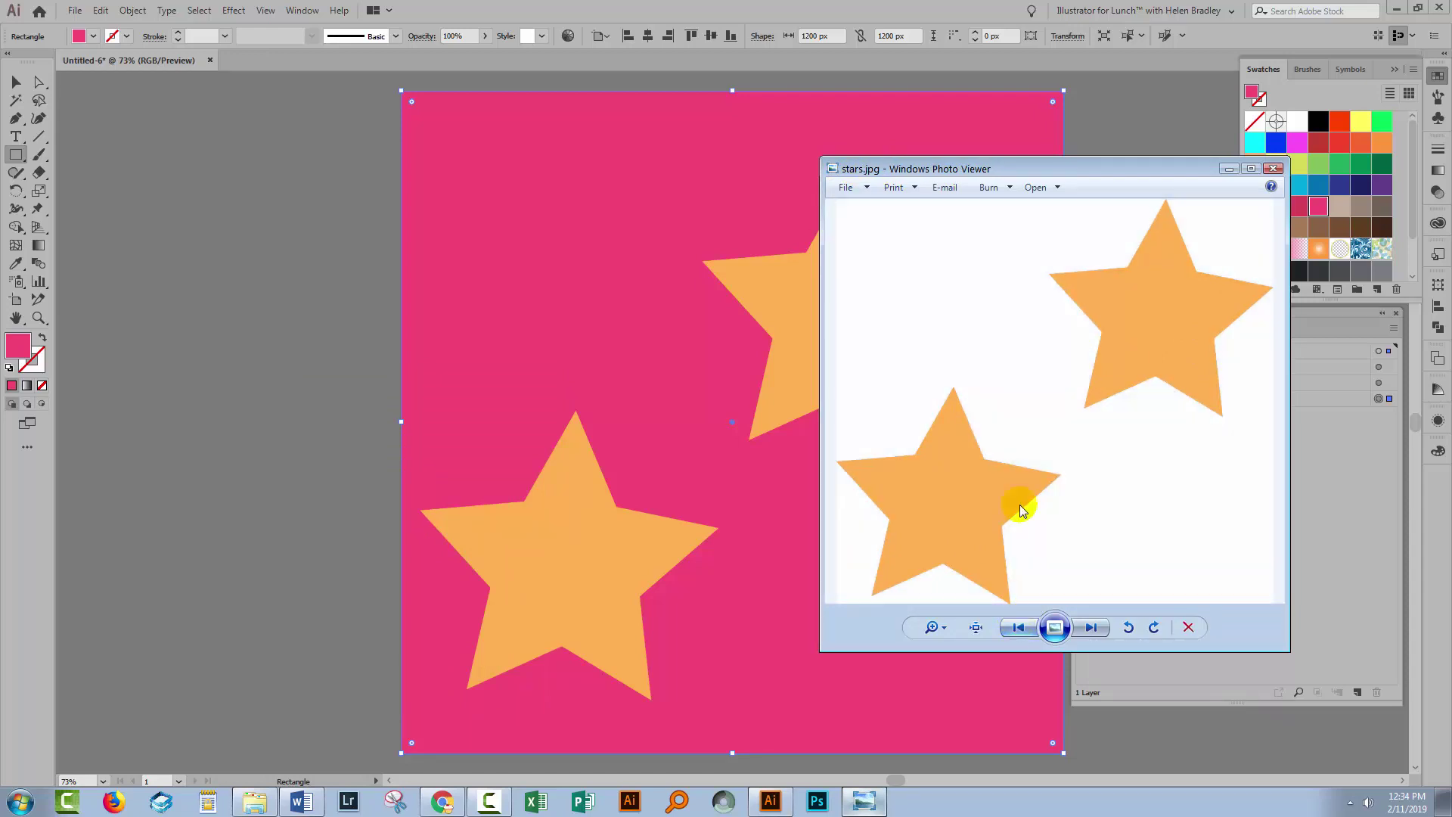